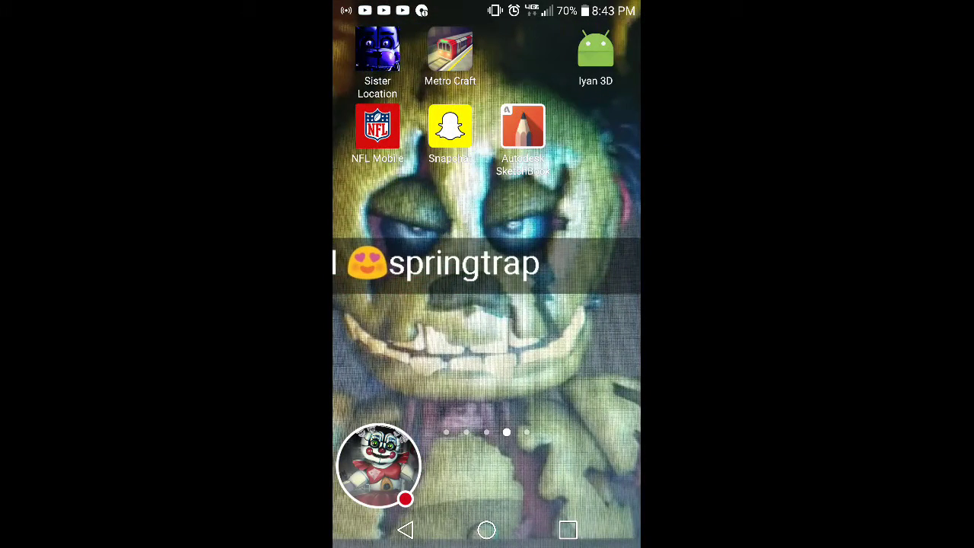
Launch SketchBook and dismiss the brush panel to show the unfinished comic page.
{"action": "left_click", "coordinate": [523, 128]}
{"action": "left_click", "coordinate": [610, 77]}
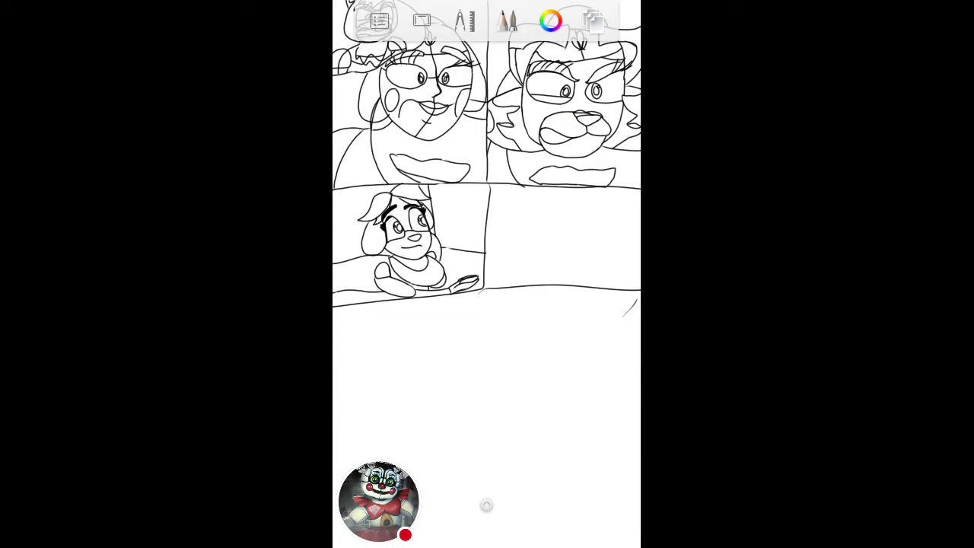
{"action": "scroll", "coordinate": [487, 228], "scroll_direction": "up", "scroll_amount": 3}
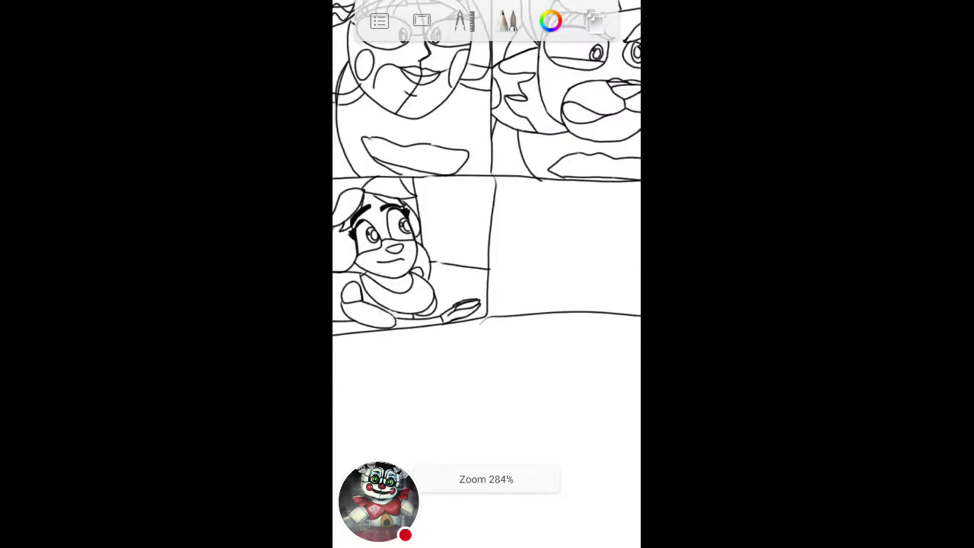
{"action": "scroll", "coordinate": [487, 251], "scroll_direction": "up", "scroll_amount": 5}
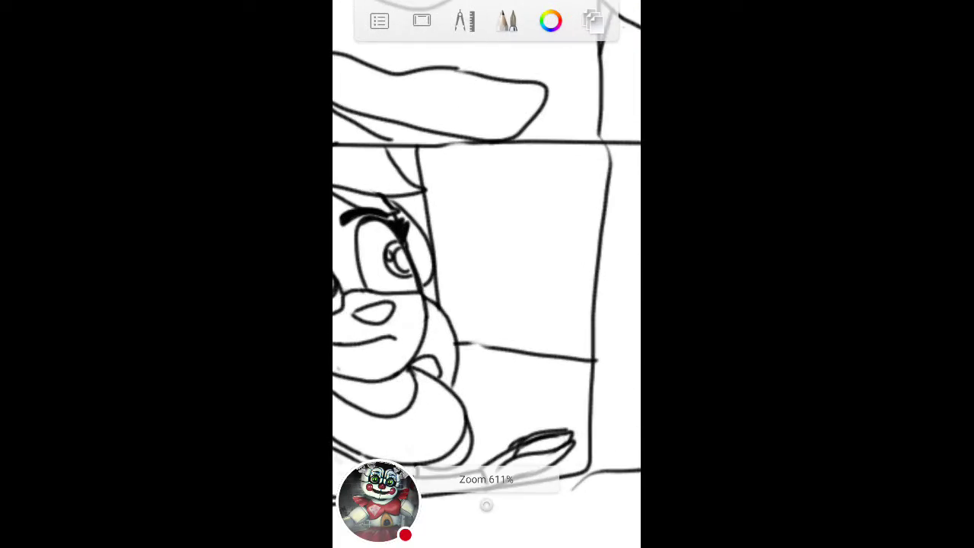
{"action": "scroll", "coordinate": [487, 252], "scroll_direction": "up", "scroll_amount": 3}
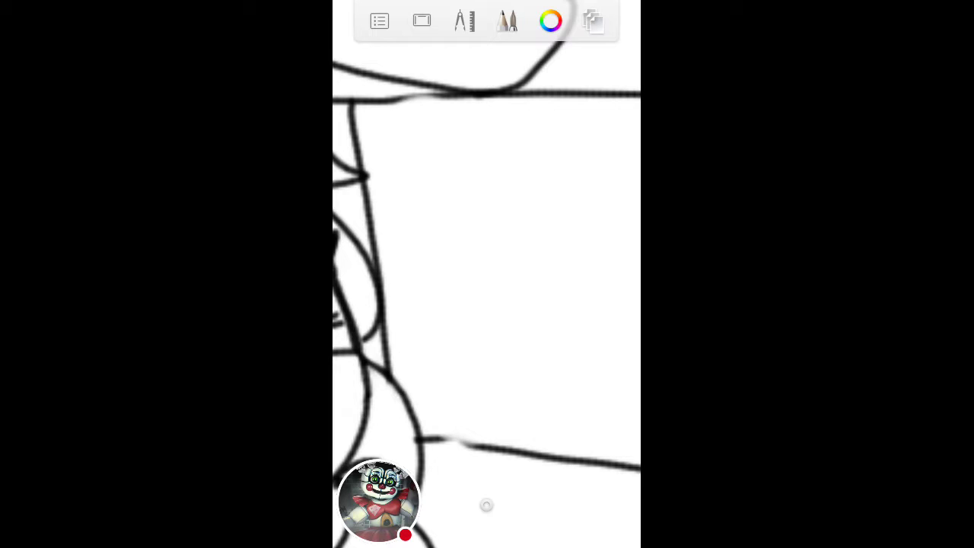
Draw a big oval eye with a small pupil, a ring around it and two brow strokes.
{"action": "mouse_move", "coordinate": [472, 194]}
{"action": "left_mouse_down"}
{"action": "mouse_move", "coordinate": [487, 357]}
{"action": "mouse_move", "coordinate": [586, 244]}
{"action": "mouse_move", "coordinate": [555, 126]}
{"action": "left_mouse_up"}
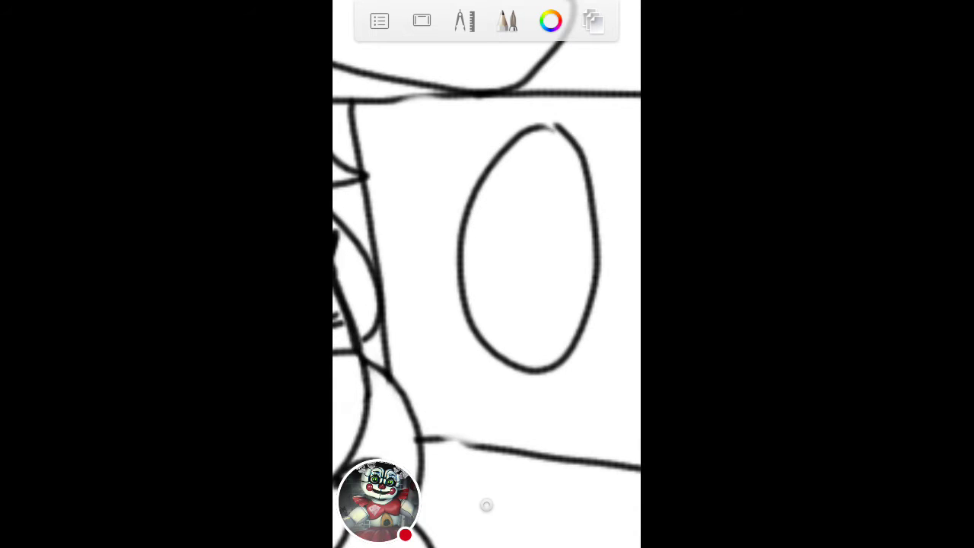
{"action": "scroll", "coordinate": [517, 252], "scroll_direction": "up", "scroll_amount": 3}
{"action": "left_click_drag", "start_coordinate": [578, 207], "coordinate": [576, 206]}
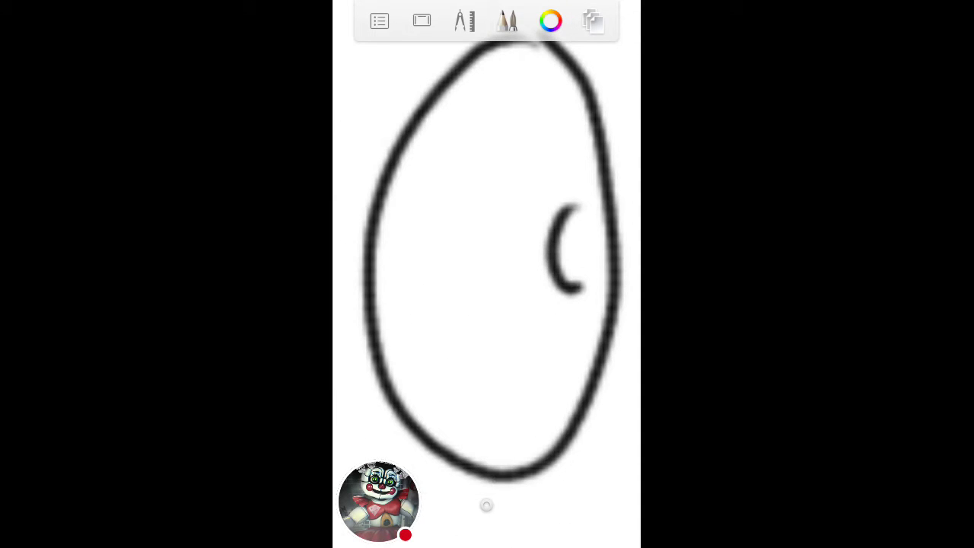
{"action": "mouse_move", "coordinate": [567, 171]}
{"action": "left_mouse_down"}
{"action": "mouse_move", "coordinate": [532, 258]}
{"action": "mouse_move", "coordinate": [605, 335]}
{"action": "left_mouse_up"}
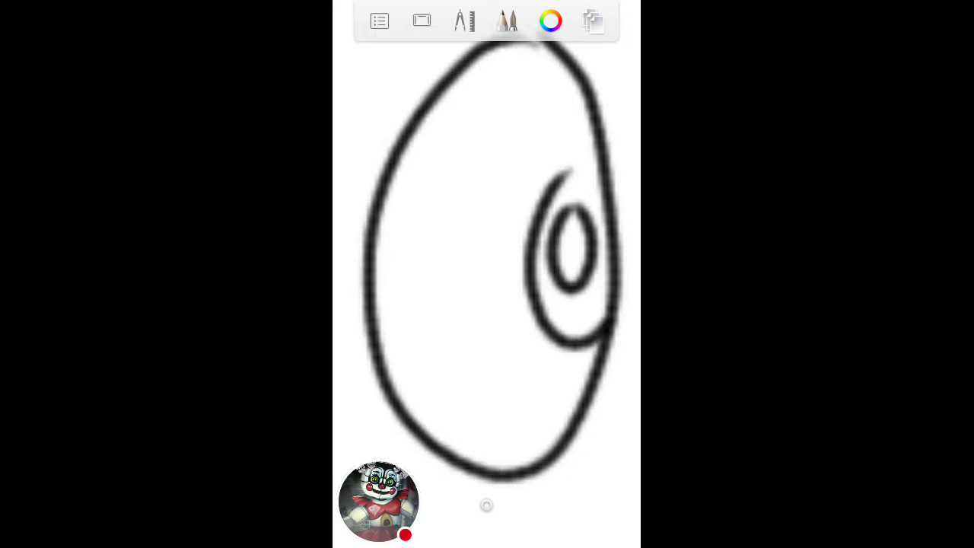
{"action": "scroll", "coordinate": [486, 305], "scroll_direction": "down", "scroll_amount": 3}
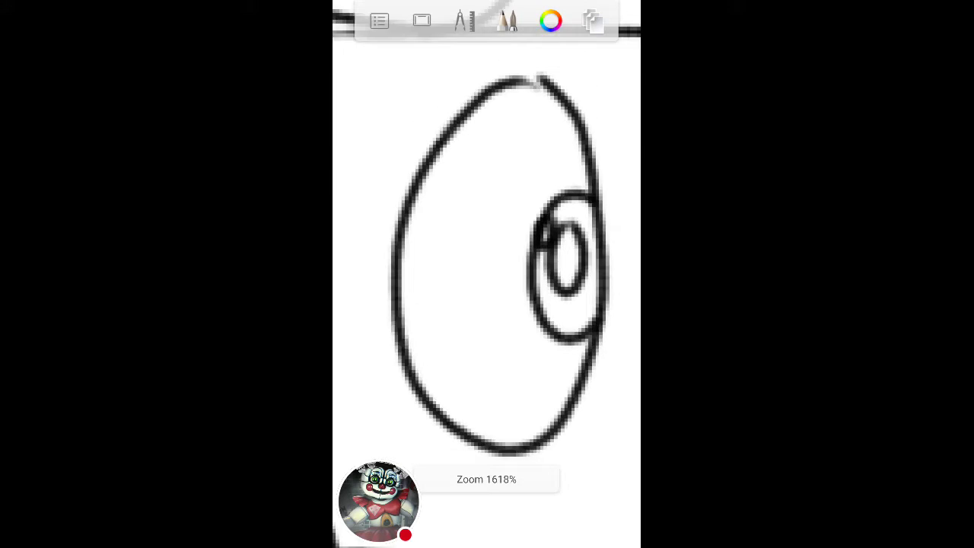
{"action": "scroll", "coordinate": [486, 304], "scroll_direction": "down", "scroll_amount": 2}
{"action": "left_click_drag", "start_coordinate": [403, 219], "coordinate": [548, 187]}
{"action": "mouse_move", "coordinate": [456, 213]}
{"action": "left_mouse_down"}
{"action": "mouse_move", "coordinate": [567, 205]}
{"action": "mouse_move", "coordinate": [424, 245]}
{"action": "left_mouse_up"}
{"action": "scroll", "coordinate": [486, 304], "scroll_direction": "down", "scroll_amount": 3}
{"action": "scroll", "coordinate": [486, 304], "scroll_direction": "down", "scroll_amount": 2}
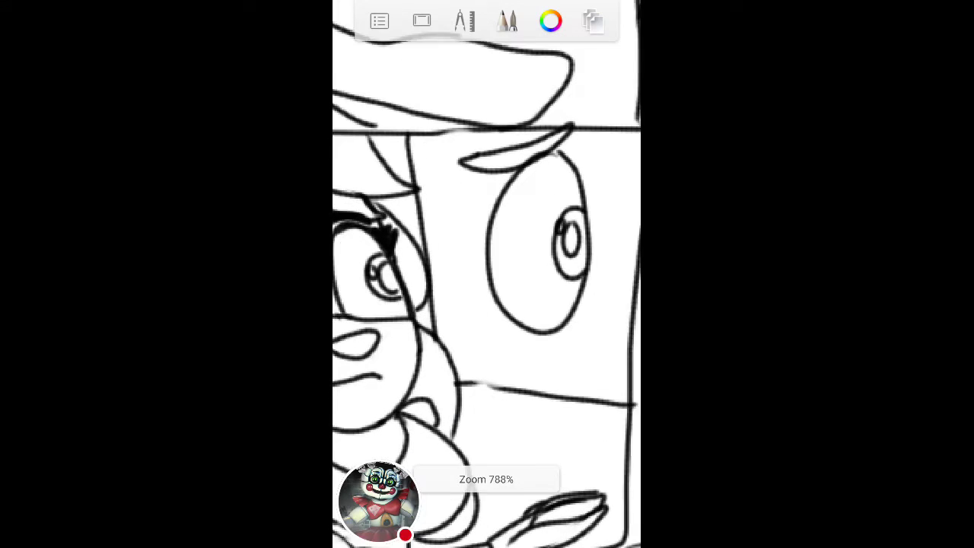
{"action": "scroll", "coordinate": [486, 304], "scroll_direction": "up", "scroll_amount": 1}
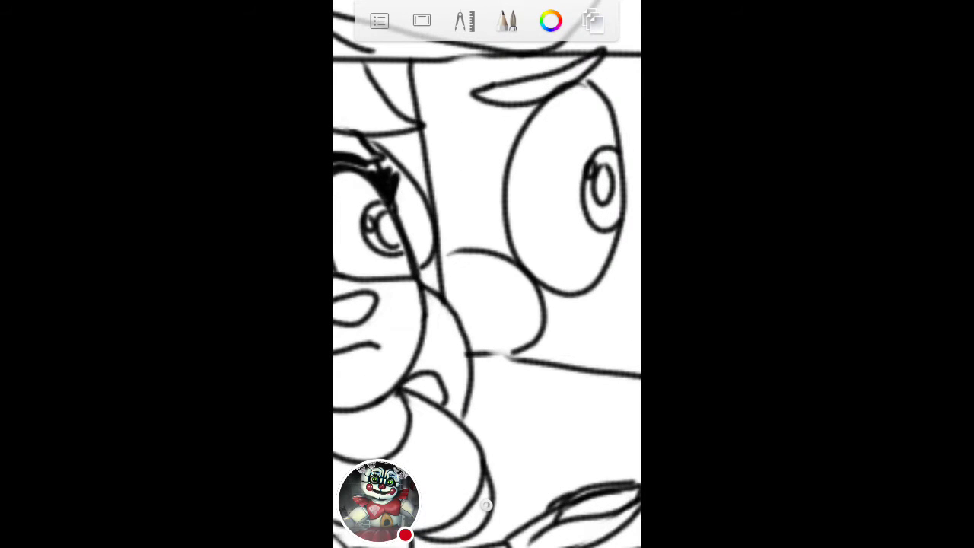
{"action": "scroll", "coordinate": [486, 304], "scroll_direction": "up", "scroll_amount": 3}
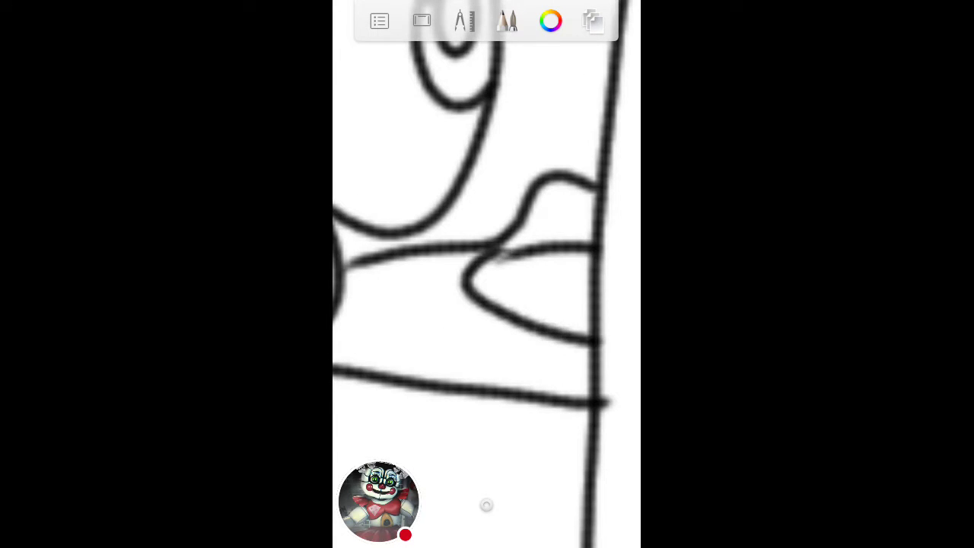
{"action": "scroll", "coordinate": [486, 304], "scroll_direction": "down", "scroll_amount": 3}
{"action": "scroll", "coordinate": [486, 304], "scroll_direction": "up", "scroll_amount": 3}
Draw the lower mouth curve and a snout stroke, plus a short hair stroke above the eye.
{"action": "left_click_drag", "start_coordinate": [475, 365], "coordinate": [616, 339]}
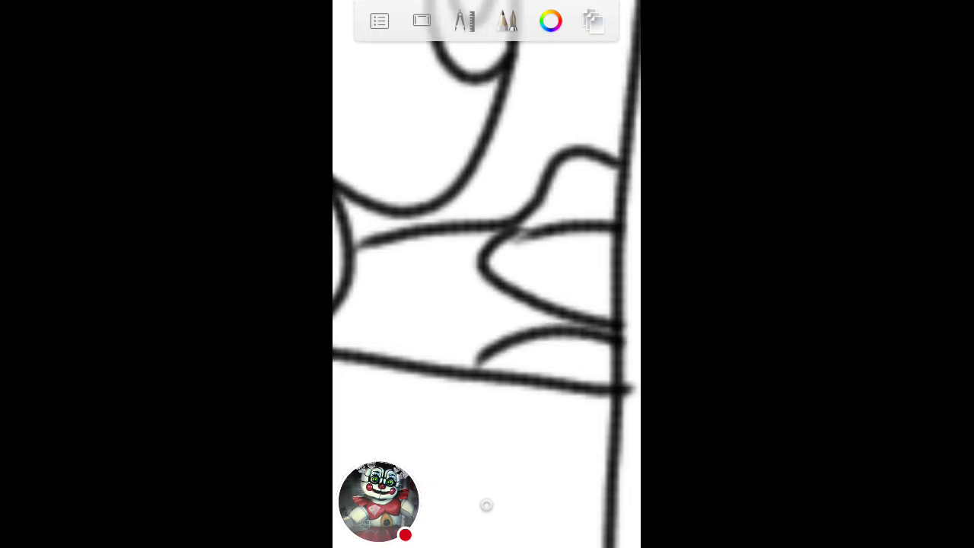
{"action": "left_click_drag", "start_coordinate": [502, 357], "coordinate": [609, 365]}
{"action": "scroll", "coordinate": [486, 274], "scroll_direction": "down", "scroll_amount": 4}
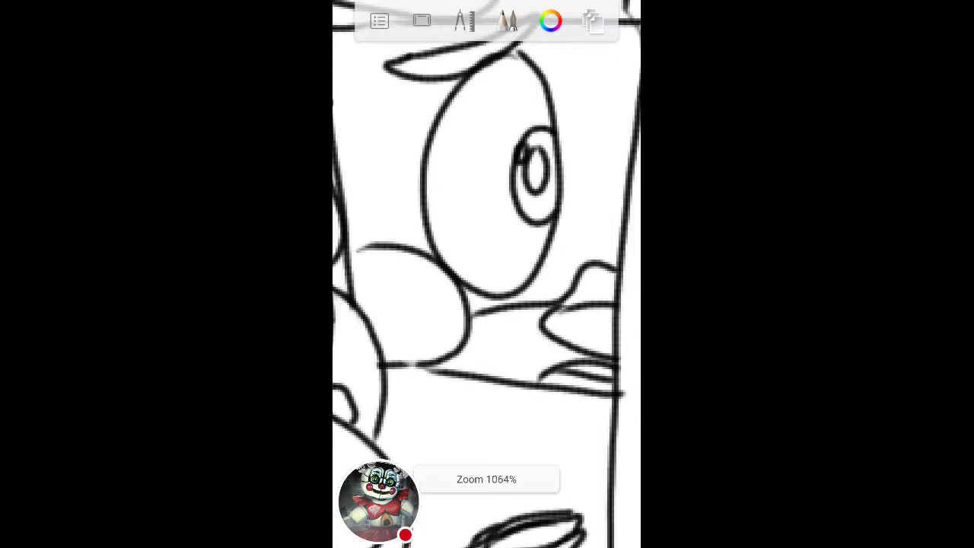
{"action": "scroll", "coordinate": [486, 274], "scroll_direction": "up", "scroll_amount": 4}
{"action": "left_click_drag", "start_coordinate": [456, 236], "coordinate": [525, 213]}
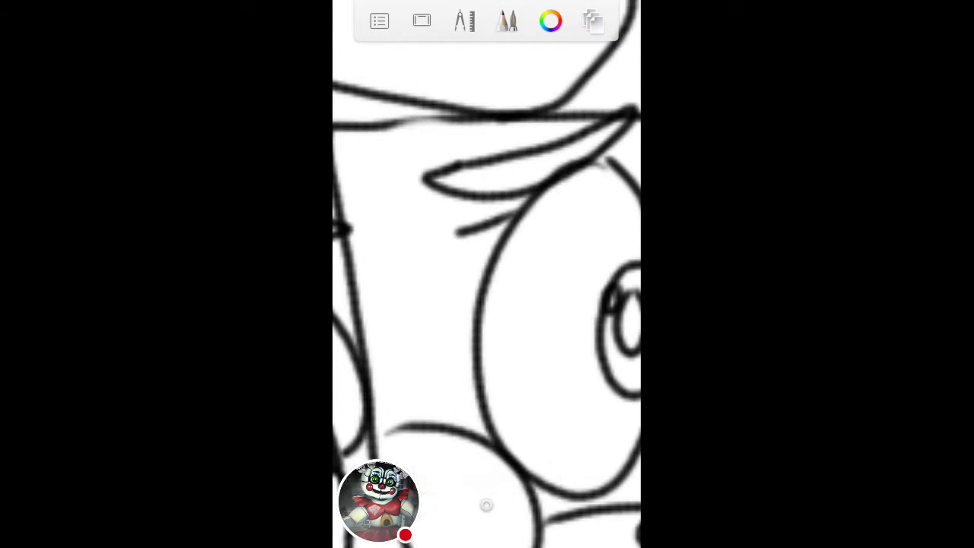
{"action": "scroll", "coordinate": [486, 274], "scroll_direction": "down", "scroll_amount": 4}
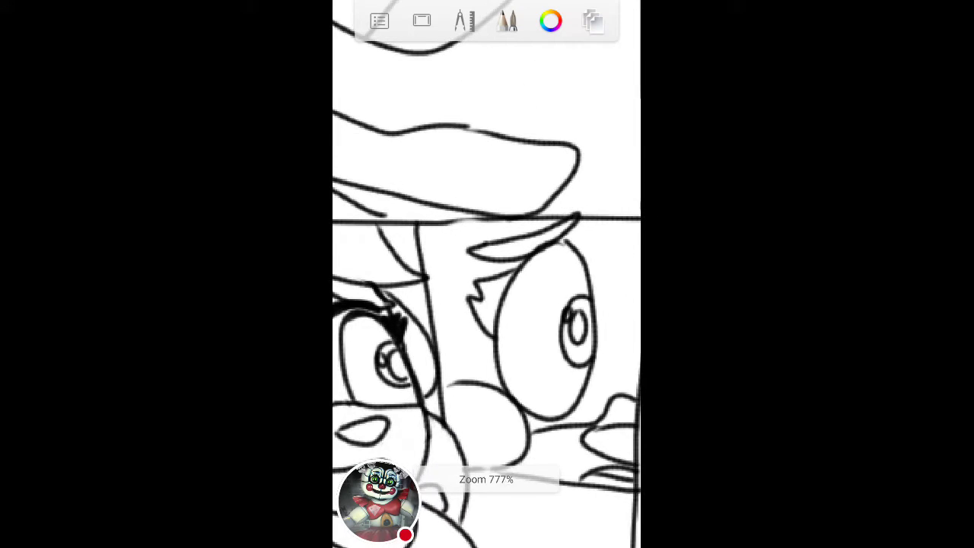
{"action": "scroll", "coordinate": [486, 274], "scroll_direction": "up", "scroll_amount": 2}
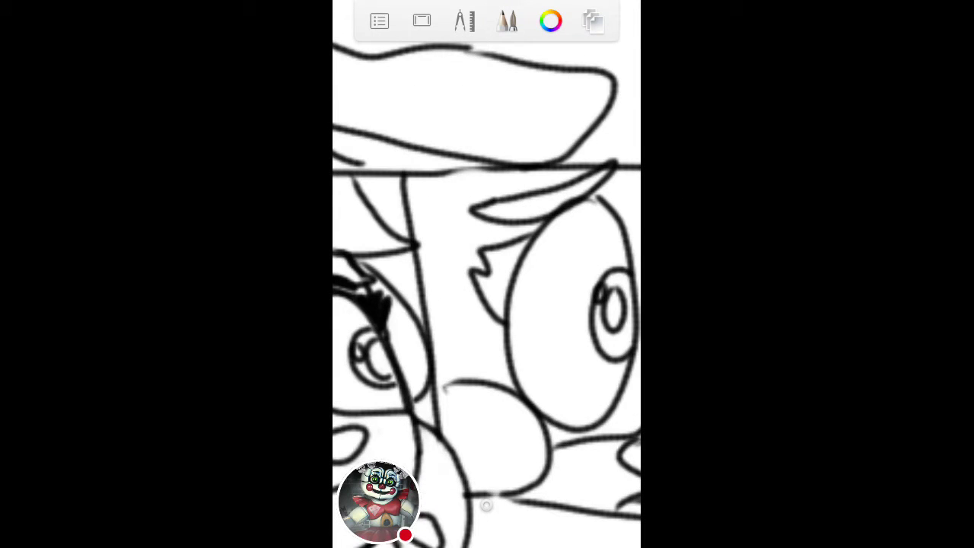
{"action": "scroll", "coordinate": [486, 274], "scroll_direction": "up", "scroll_amount": 4}
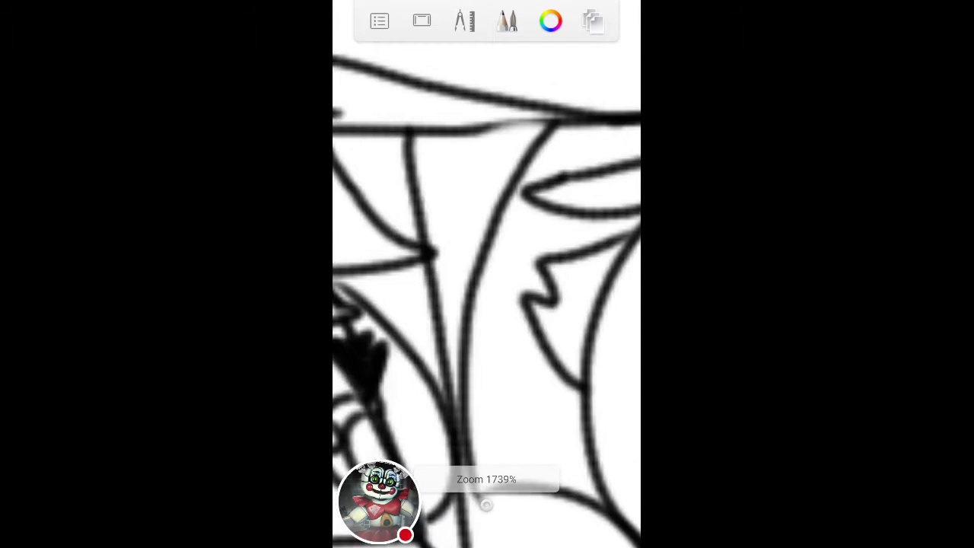
{"action": "scroll", "coordinate": [486, 274], "scroll_direction": "up", "scroll_amount": 3}
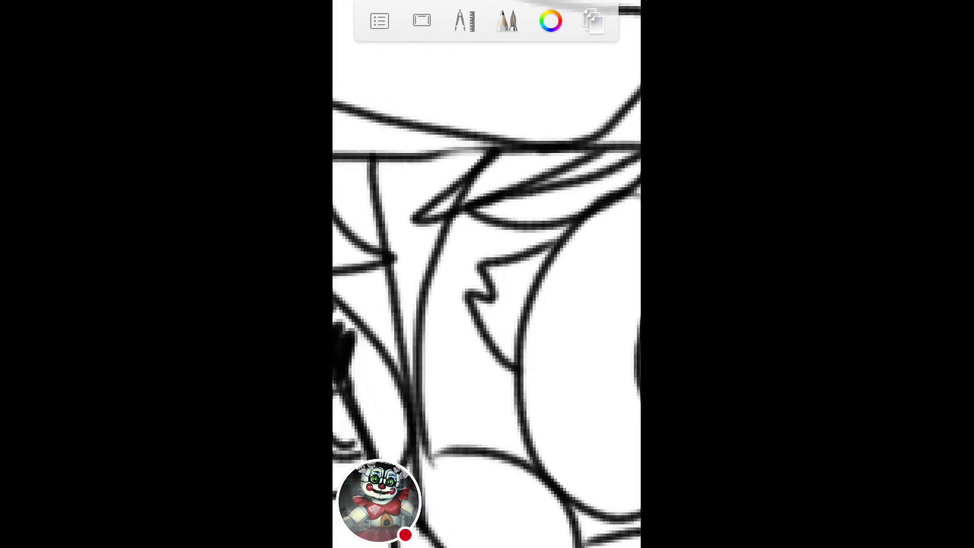
{"action": "scroll", "coordinate": [486, 274], "scroll_direction": "up", "scroll_amount": 4}
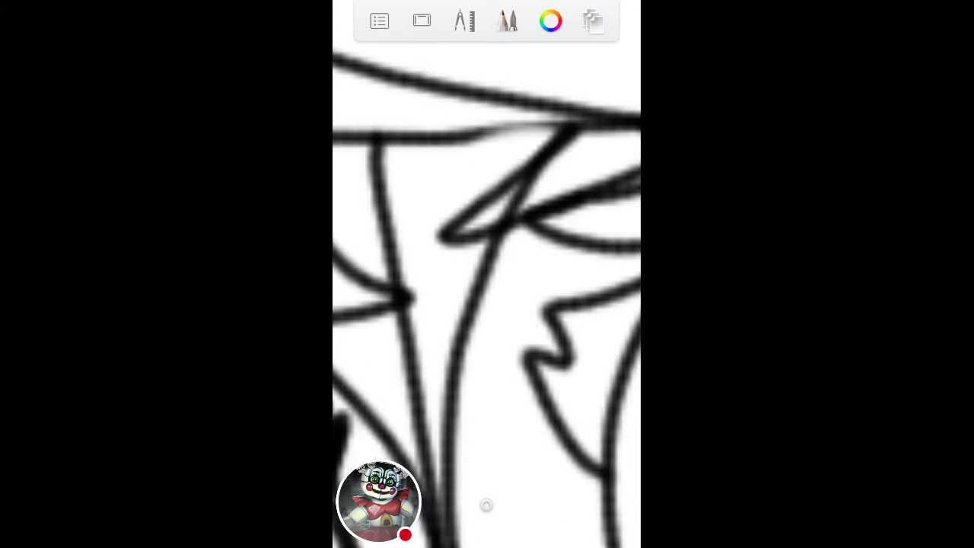
{"action": "scroll", "coordinate": [486, 274], "scroll_direction": "down", "scroll_amount": 4}
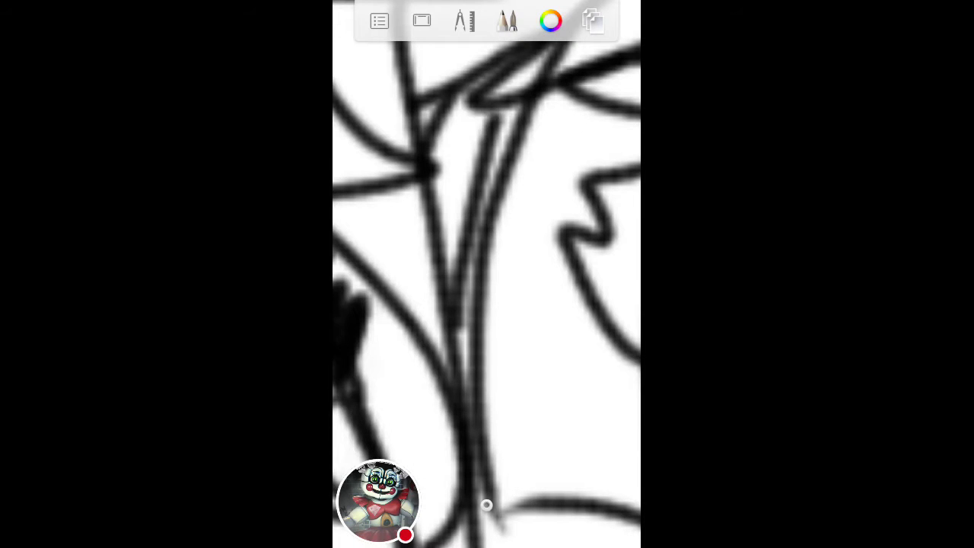
{"action": "scroll", "coordinate": [486, 274], "scroll_direction": "down", "scroll_amount": 5}
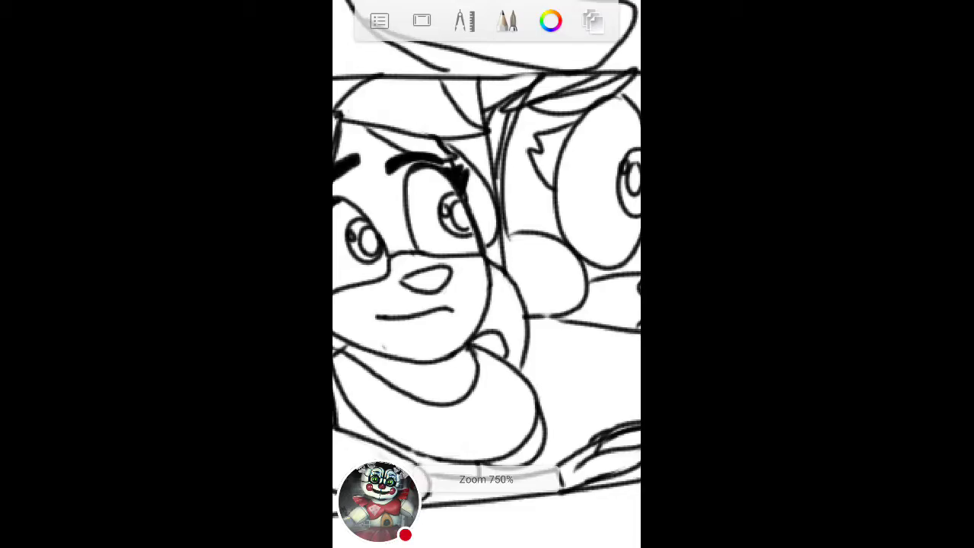
{"action": "scroll", "coordinate": [486, 274], "scroll_direction": "down", "scroll_amount": 2}
{"action": "scroll", "coordinate": [486, 274], "scroll_direction": "up", "scroll_amount": 5}
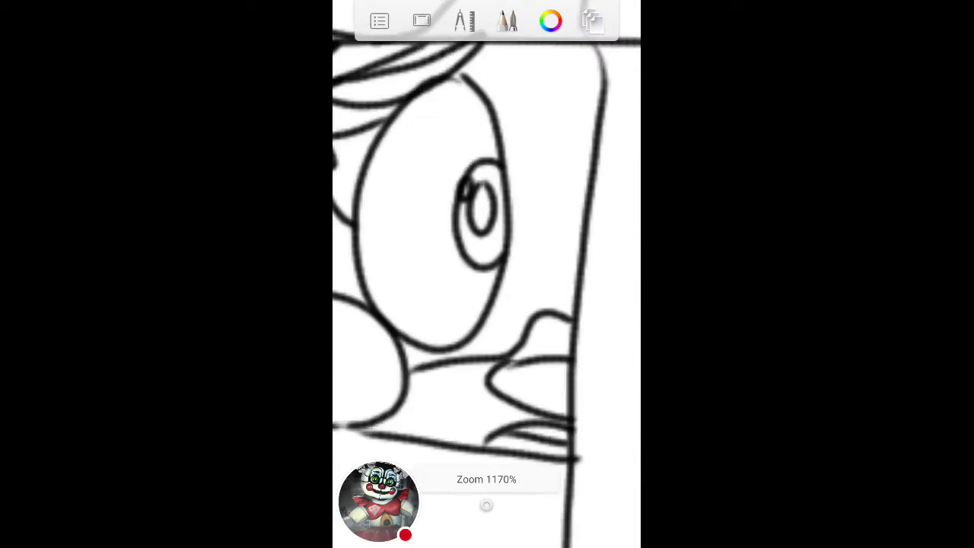
{"action": "scroll", "coordinate": [486, 274], "scroll_direction": "down", "scroll_amount": 3}
{"action": "scroll", "coordinate": [486, 274], "scroll_direction": "up", "scroll_amount": 2}
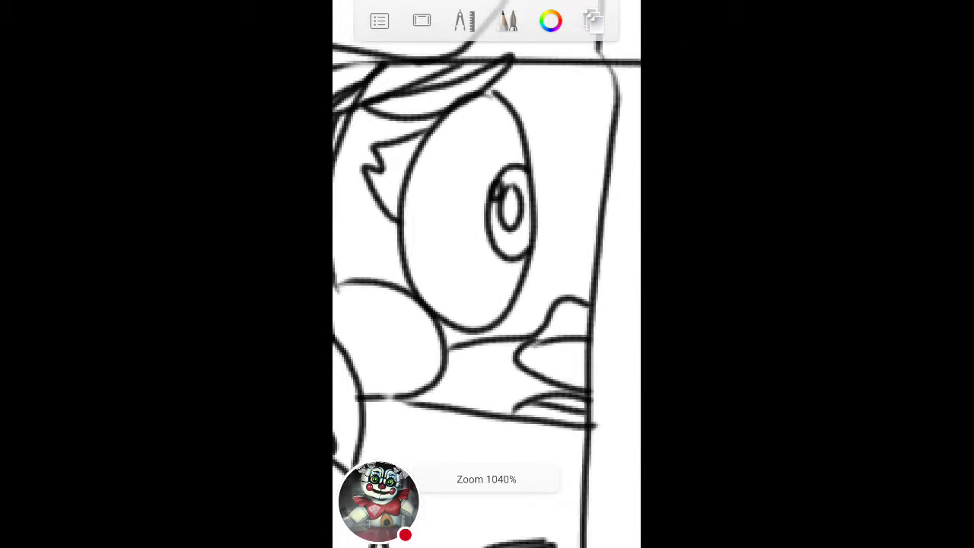
{"action": "scroll", "coordinate": [486, 274], "scroll_direction": "down", "scroll_amount": 3}
{"action": "scroll", "coordinate": [486, 274], "scroll_direction": "up", "scroll_amount": 6}
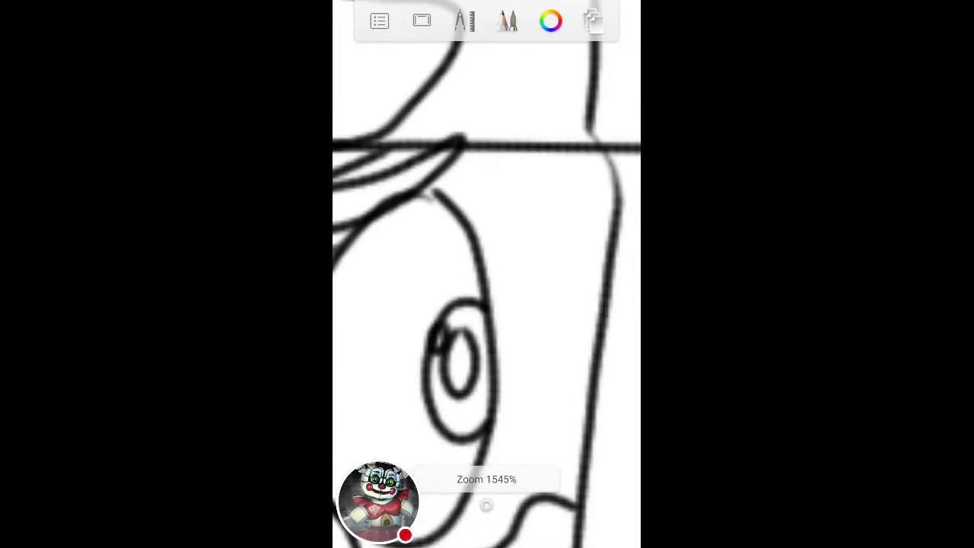
{"action": "scroll", "coordinate": [486, 274], "scroll_direction": "down", "scroll_amount": 6}
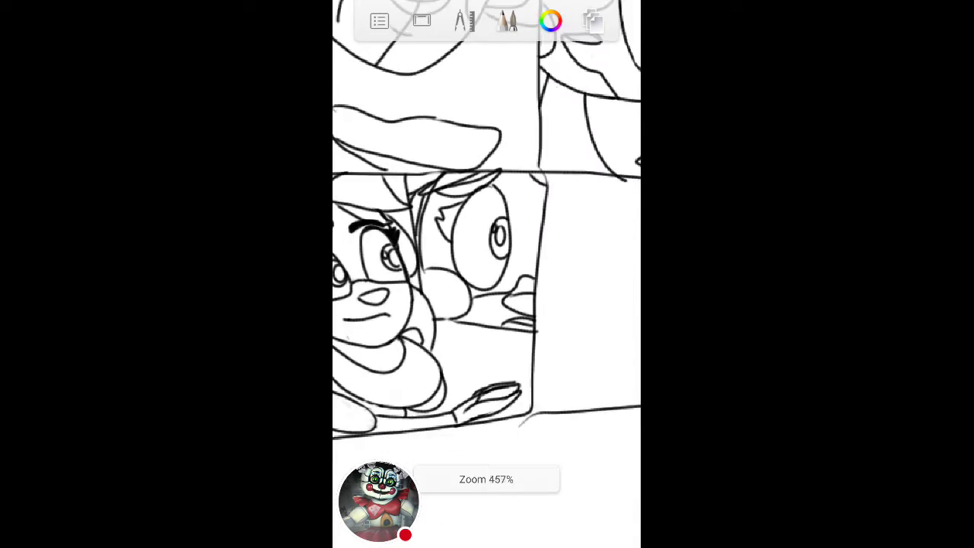
{"action": "scroll", "coordinate": [486, 274], "scroll_direction": "down", "scroll_amount": 2}
{"action": "scroll", "coordinate": [486, 274], "scroll_direction": "up", "scroll_amount": 3}
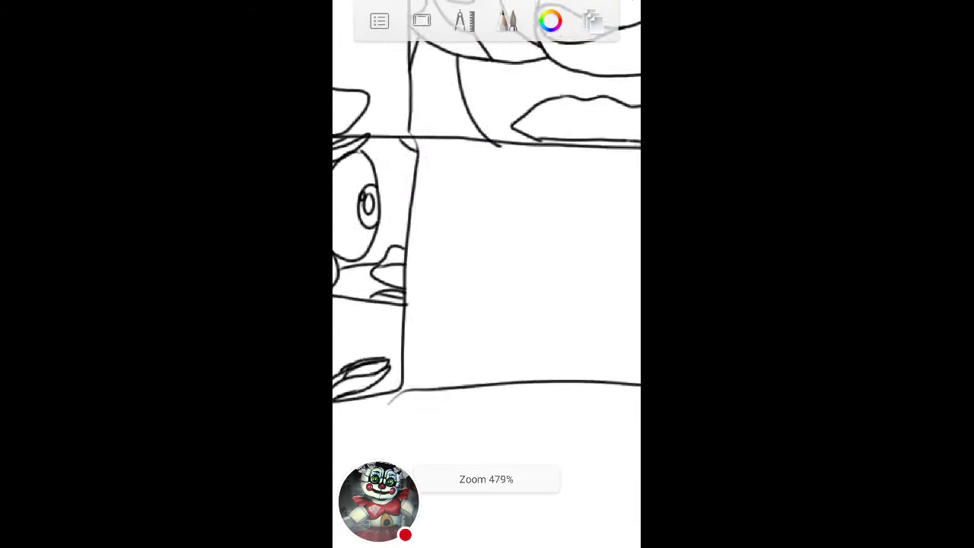
{"action": "scroll", "coordinate": [486, 274], "scroll_direction": "down", "scroll_amount": 1}
{"action": "scroll", "coordinate": [486, 274], "scroll_direction": "down", "scroll_amount": 2}
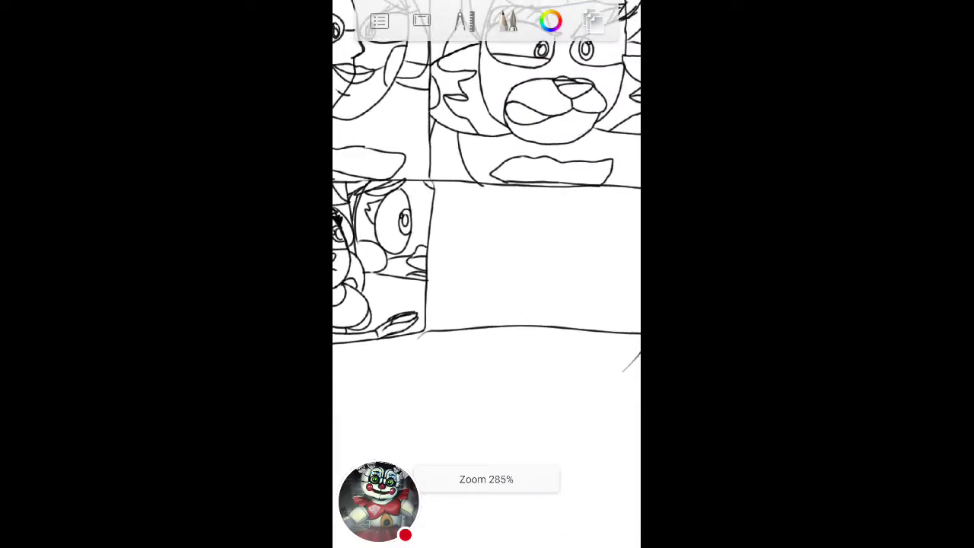
{"action": "scroll", "coordinate": [486, 273], "scroll_direction": "up", "scroll_amount": 3}
{"action": "scroll", "coordinate": [486, 274], "scroll_direction": "up", "scroll_amount": 2}
{"action": "scroll", "coordinate": [486, 273], "scroll_direction": "up", "scroll_amount": 2}
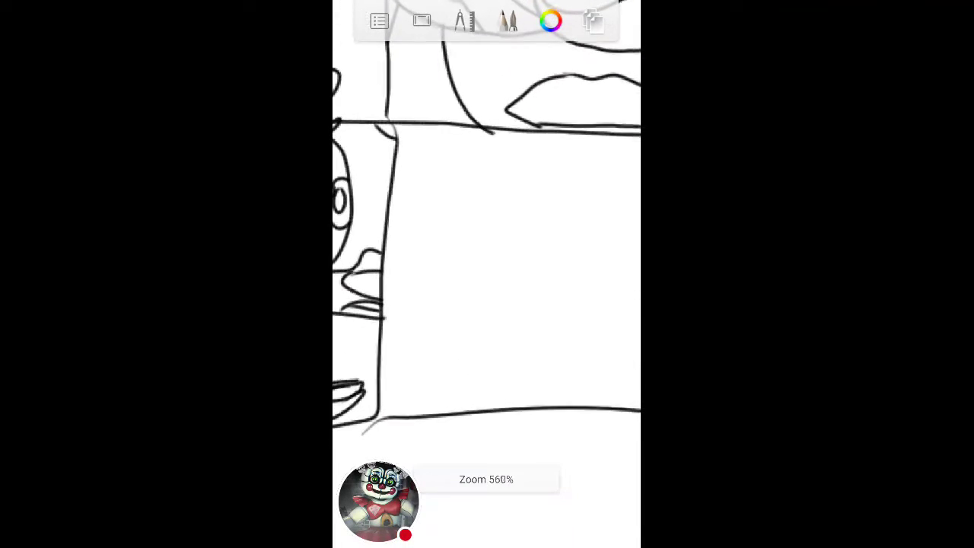
{"action": "scroll", "coordinate": [486, 274], "scroll_direction": "up", "scroll_amount": 1}
{"action": "scroll", "coordinate": [486, 274], "scroll_direction": "down", "scroll_amount": 3}
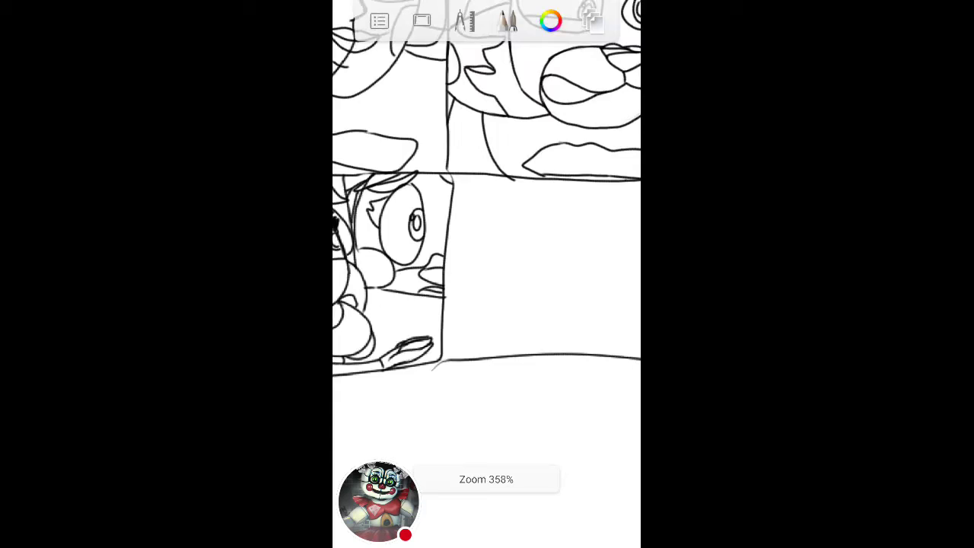
{"action": "scroll", "coordinate": [487, 273], "scroll_direction": "down", "scroll_amount": 1}
{"action": "scroll", "coordinate": [486, 274], "scroll_direction": "down", "scroll_amount": 2}
{"action": "scroll", "coordinate": [487, 274], "scroll_direction": "up", "scroll_amount": 2}
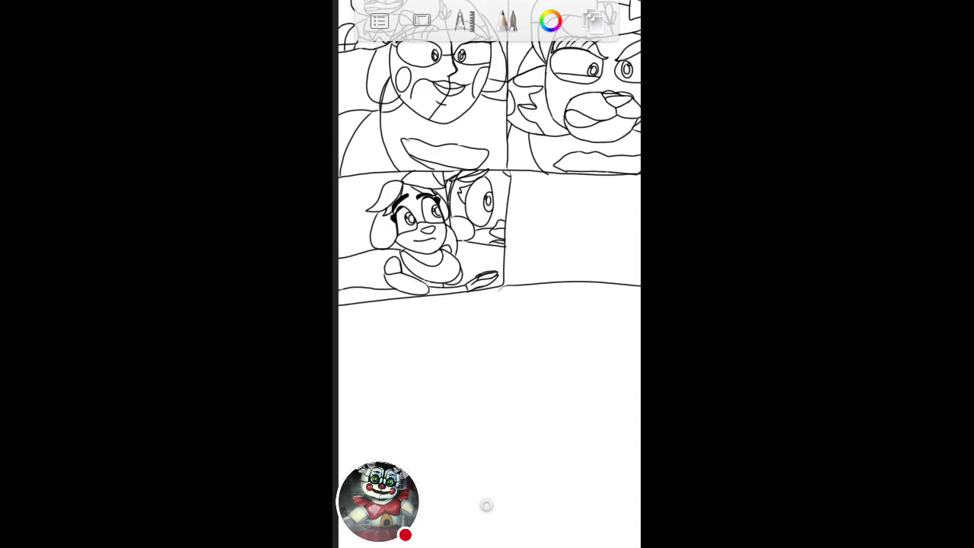
{"action": "scroll", "coordinate": [486, 274], "scroll_direction": "up", "scroll_amount": 1}
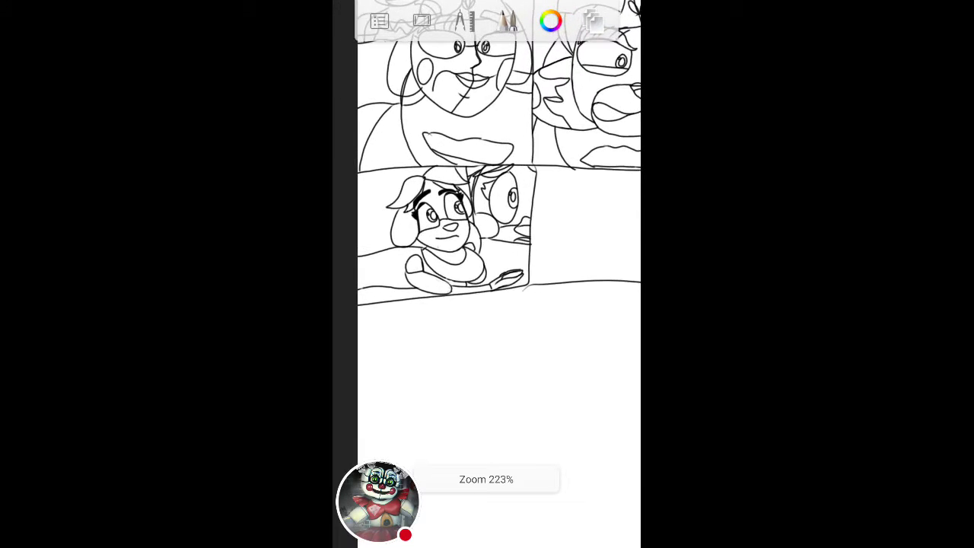
{"action": "scroll", "coordinate": [486, 274], "scroll_direction": "up", "scroll_amount": 3}
{"action": "scroll", "coordinate": [486, 273], "scroll_direction": "up", "scroll_amount": 1}
{"action": "scroll", "coordinate": [486, 228], "scroll_direction": "up", "scroll_amount": 3}
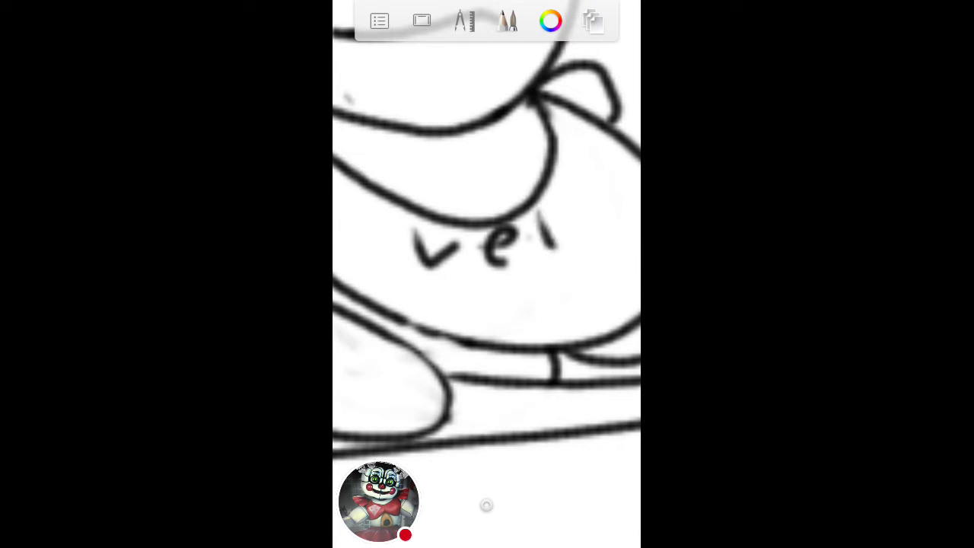
Finish hand-lettering 'Lets Sing' on the shirt and draw the first vertical stripes.
{"action": "left_click_drag", "start_coordinate": [491, 276], "coordinate": [479, 327]}
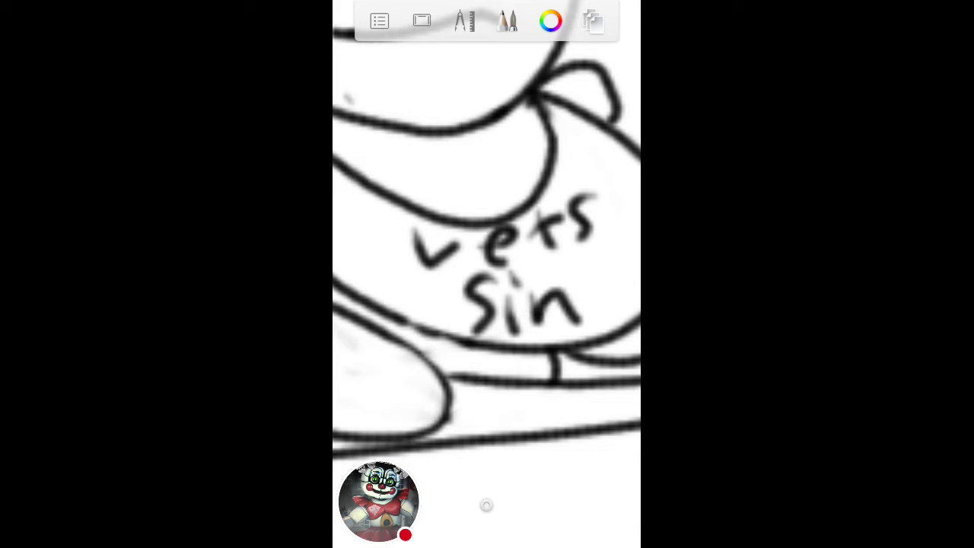
{"action": "left_click_drag", "start_coordinate": [608, 255], "coordinate": [604, 293]}
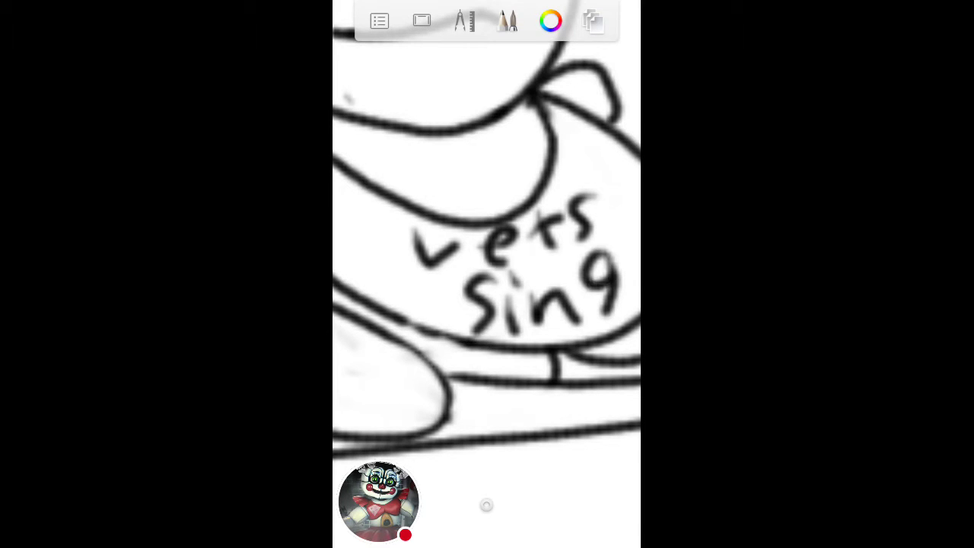
{"action": "scroll", "coordinate": [486, 228], "scroll_direction": "down", "scroll_amount": 2}
{"action": "left_click_drag", "start_coordinate": [395, 159], "coordinate": [425, 254]}
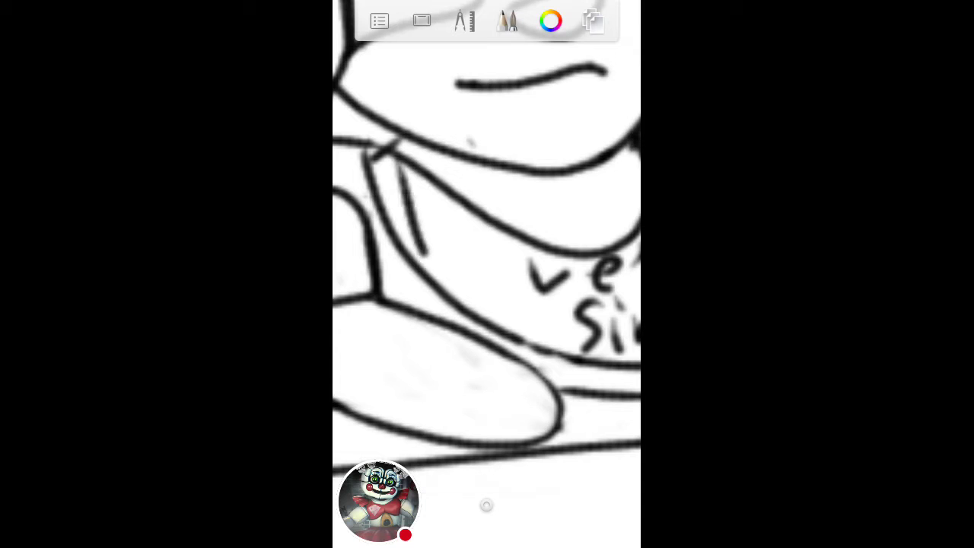
{"action": "left_click_drag", "start_coordinate": [447, 190], "coordinate": [494, 327]}
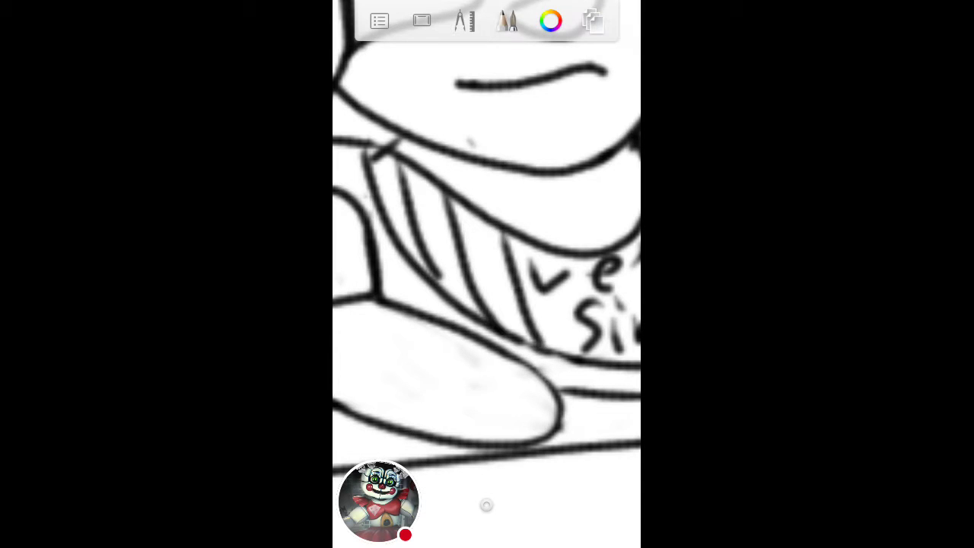
{"action": "scroll", "coordinate": [486, 229], "scroll_direction": "up", "scroll_amount": 2}
Add more vertical stripes through the lettering and along the shirt edges, then sparkle marks.
{"action": "left_click_drag", "start_coordinate": [498, 224], "coordinate": [510, 403]}
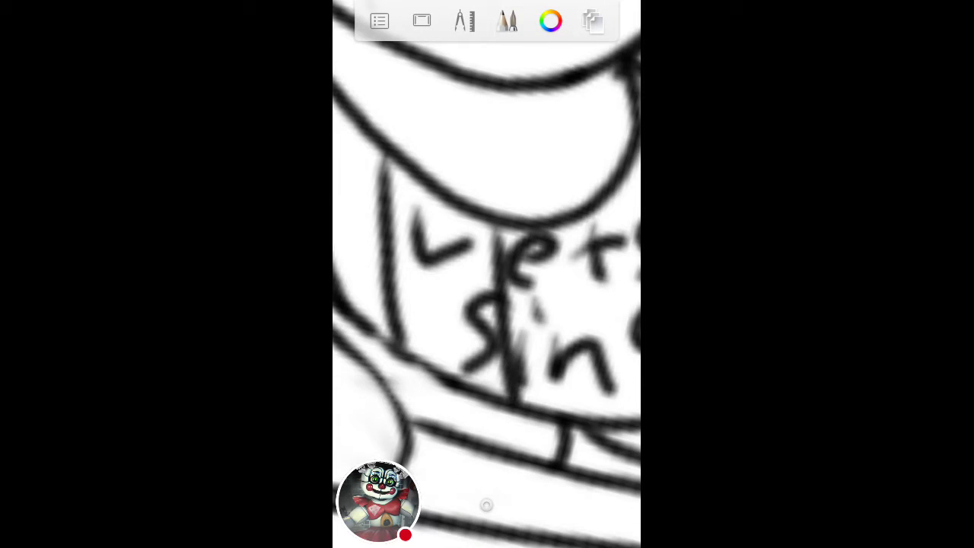
{"action": "left_click_drag", "start_coordinate": [559, 228], "coordinate": [604, 414]}
{"action": "scroll", "coordinate": [486, 228], "scroll_direction": "down", "scroll_amount": 2}
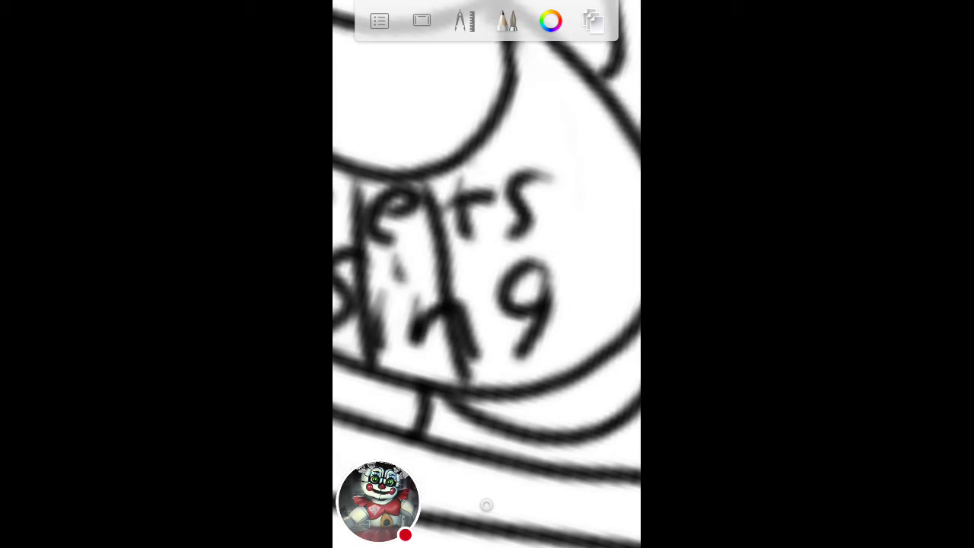
{"action": "left_click_drag", "start_coordinate": [468, 164], "coordinate": [525, 384]}
{"action": "left_click_drag", "start_coordinate": [506, 110], "coordinate": [612, 346]}
{"action": "scroll", "coordinate": [486, 274], "scroll_direction": "up", "scroll_amount": 2}
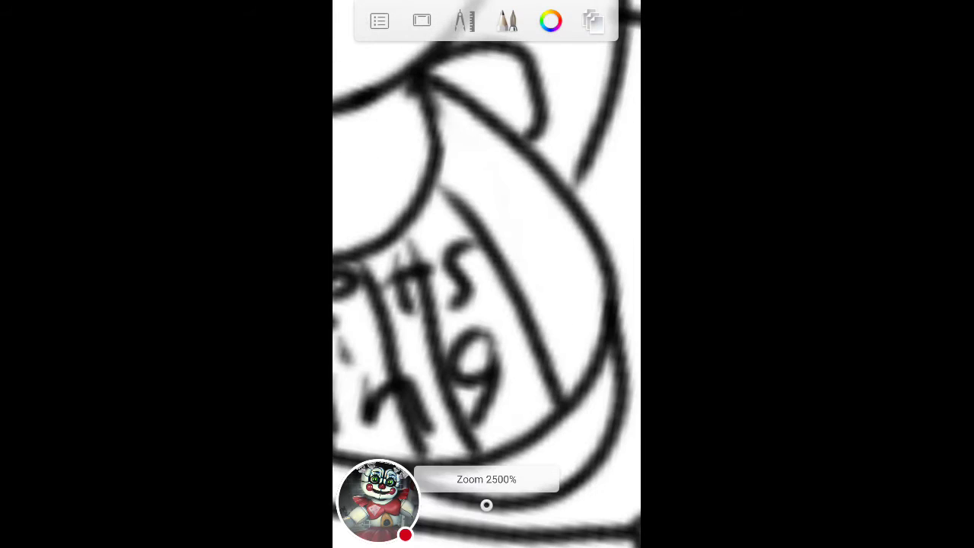
{"action": "left_click_drag", "start_coordinate": [441, 114], "coordinate": [601, 327]}
{"action": "scroll", "coordinate": [486, 273], "scroll_direction": "down", "scroll_amount": 1}
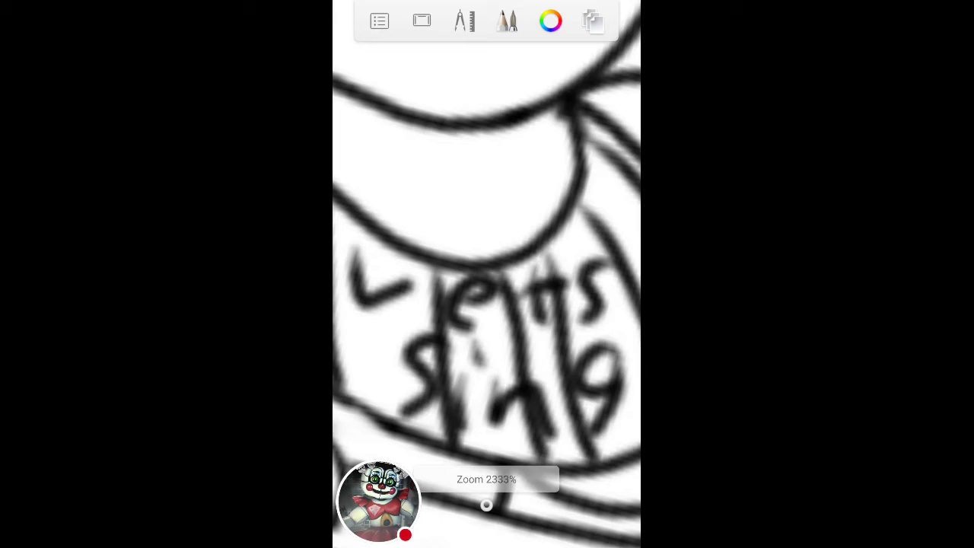
{"action": "mouse_move", "coordinate": [509, 209]}
{"action": "left_mouse_down"}
{"action": "mouse_move", "coordinate": [498, 251]}
{"action": "mouse_move", "coordinate": [457, 263]}
{"action": "left_mouse_up"}
{"action": "left_click_drag", "start_coordinate": [430, 220], "coordinate": [460, 245]}
{"action": "scroll", "coordinate": [486, 273], "scroll_direction": "down", "scroll_amount": 3}
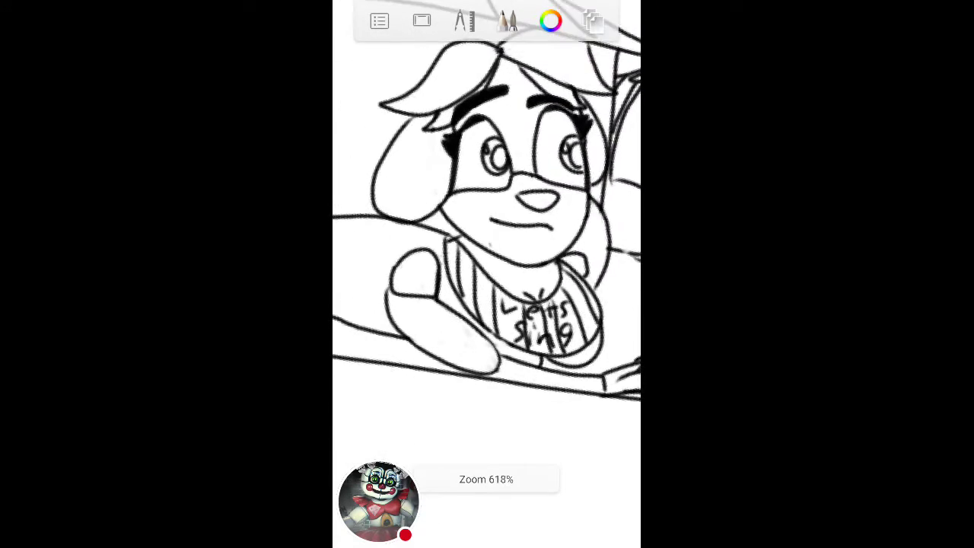
{"action": "scroll", "coordinate": [486, 274], "scroll_direction": "up", "scroll_amount": 4}
Draw a round cheek loop on each side of the dog's face.
{"action": "mouse_move", "coordinate": [495, 213]}
{"action": "left_mouse_down"}
{"action": "mouse_move", "coordinate": [449, 247]}
{"action": "mouse_move", "coordinate": [494, 217]}
{"action": "left_mouse_up"}
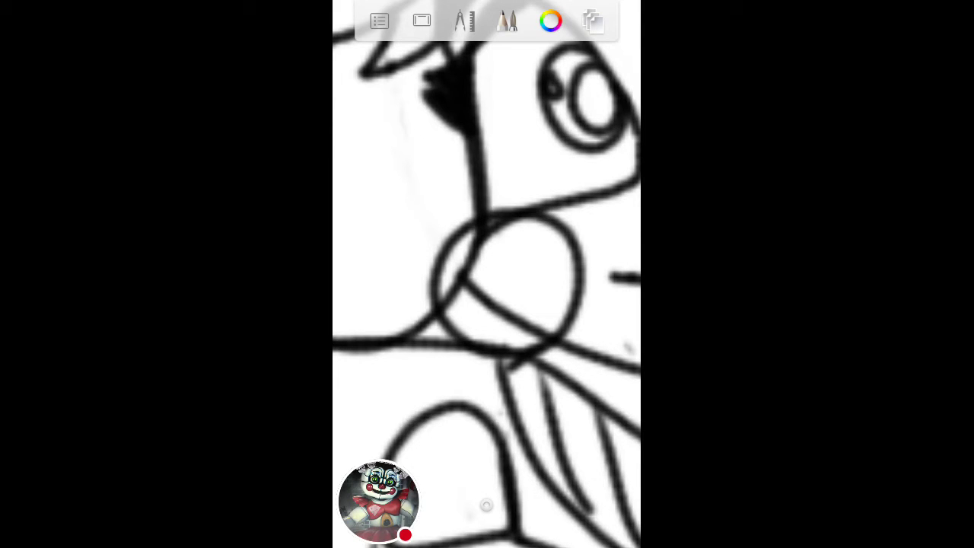
{"action": "scroll", "coordinate": [486, 274], "scroll_direction": "down", "scroll_amount": 4}
{"action": "scroll", "coordinate": [486, 274], "scroll_direction": "up", "scroll_amount": 5}
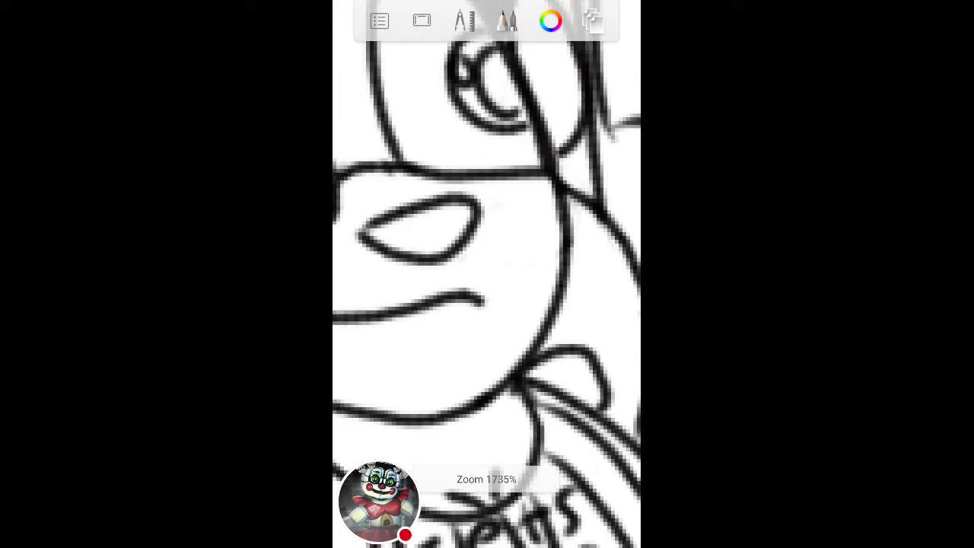
{"action": "left_click_drag", "start_coordinate": [563, 163], "coordinate": [578, 190]}
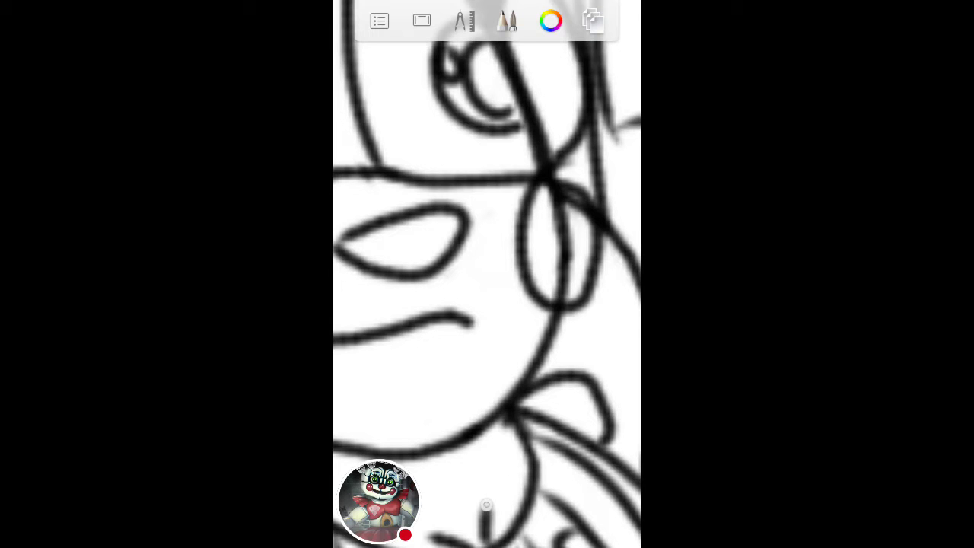
Switch to the eraser and remove the lines crossing both cheek circles.
{"action": "left_click", "coordinate": [550, 21]}
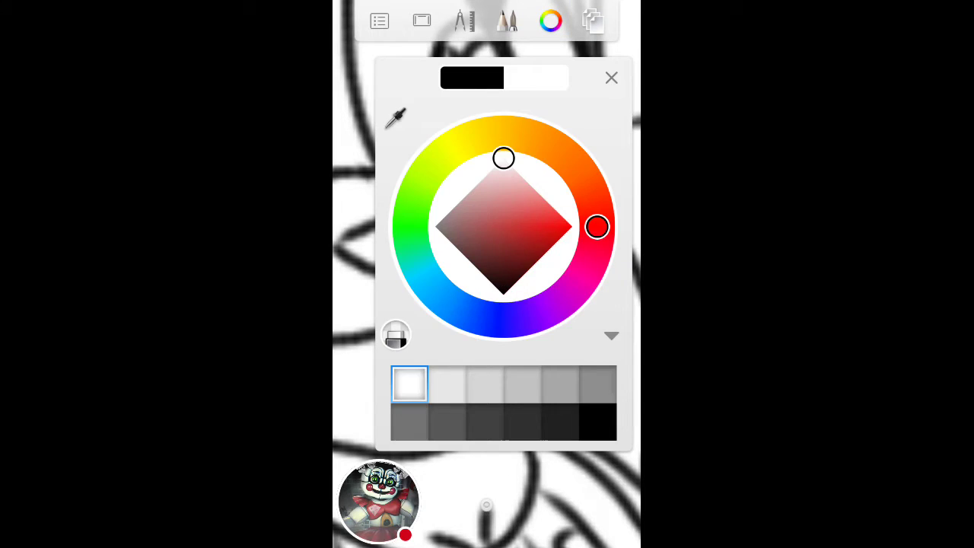
{"action": "left_click", "coordinate": [486, 380]}
{"action": "scroll", "coordinate": [486, 274], "scroll_direction": "up", "scroll_amount": 3}
{"action": "left_click_drag", "start_coordinate": [540, 304], "coordinate": [544, 190]}
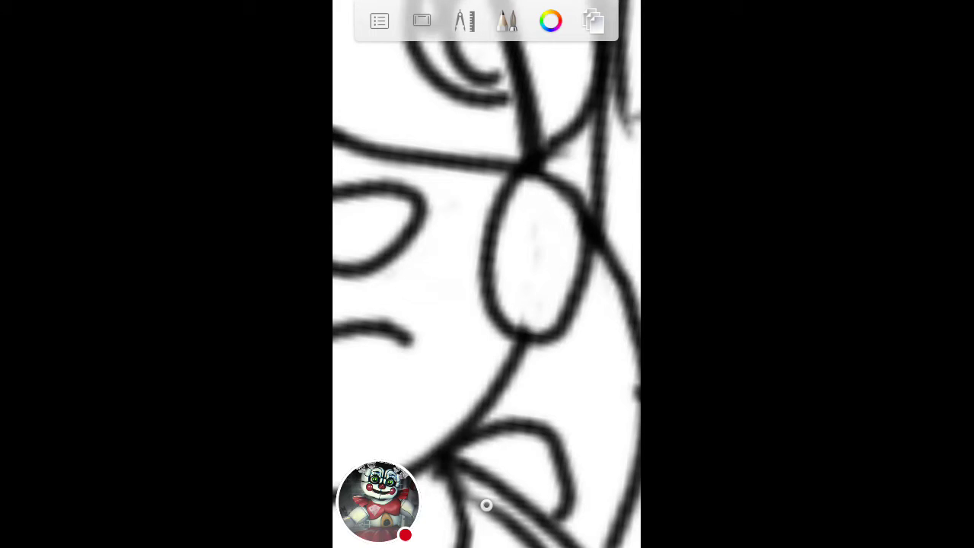
{"action": "scroll", "coordinate": [486, 304], "scroll_direction": "down", "scroll_amount": 5}
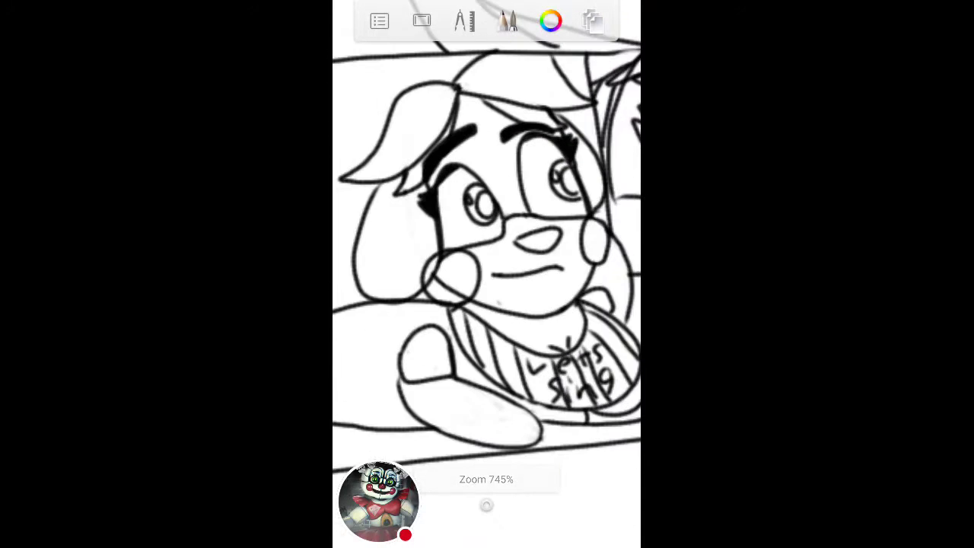
{"action": "scroll", "coordinate": [486, 228], "scroll_direction": "up", "scroll_amount": 5}
{"action": "mouse_move", "coordinate": [494, 312]}
{"action": "left_mouse_down"}
{"action": "mouse_move", "coordinate": [518, 243]}
{"action": "mouse_move", "coordinate": [548, 205]}
{"action": "left_mouse_up"}
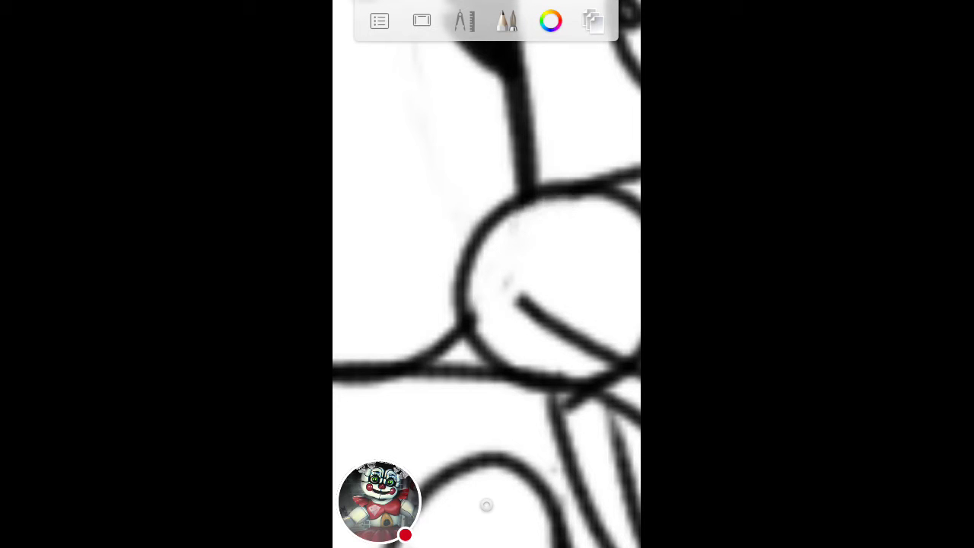
{"action": "scroll", "coordinate": [486, 274], "scroll_direction": "down", "scroll_amount": 5}
{"action": "scroll", "coordinate": [486, 274], "scroll_direction": "up", "scroll_amount": 5}
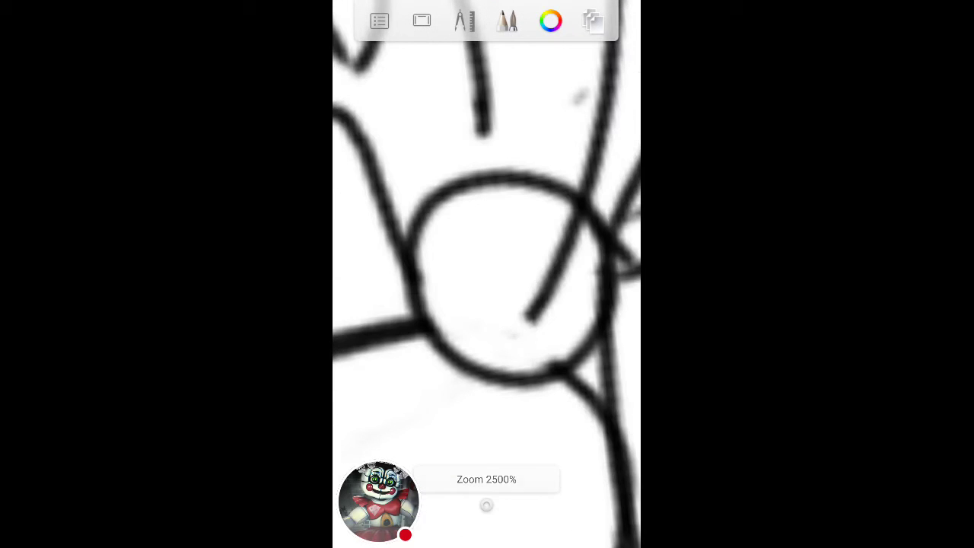
{"action": "left_click_drag", "start_coordinate": [533, 320], "coordinate": [569, 239]}
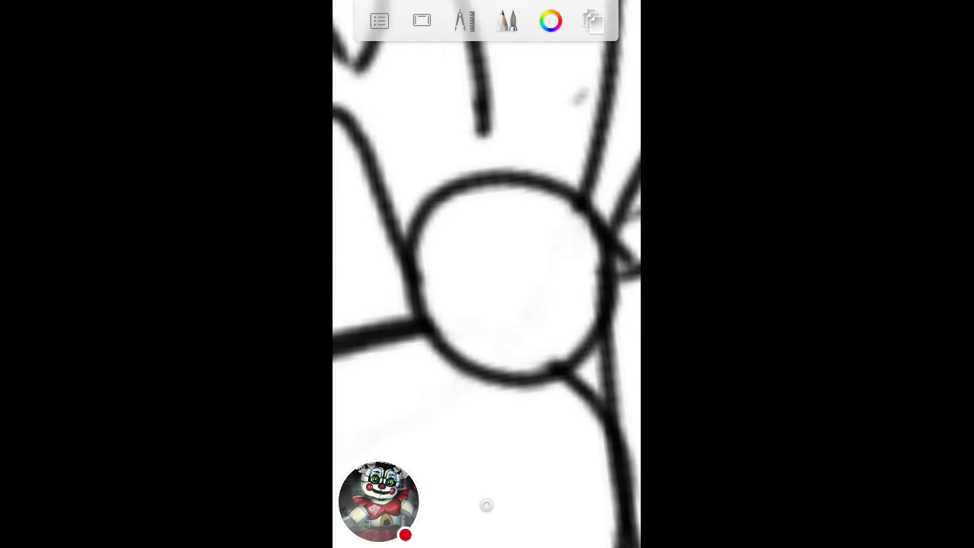
{"action": "scroll", "coordinate": [486, 274], "scroll_direction": "down", "scroll_amount": 5}
{"action": "scroll", "coordinate": [486, 274], "scroll_direction": "down", "scroll_amount": 2}
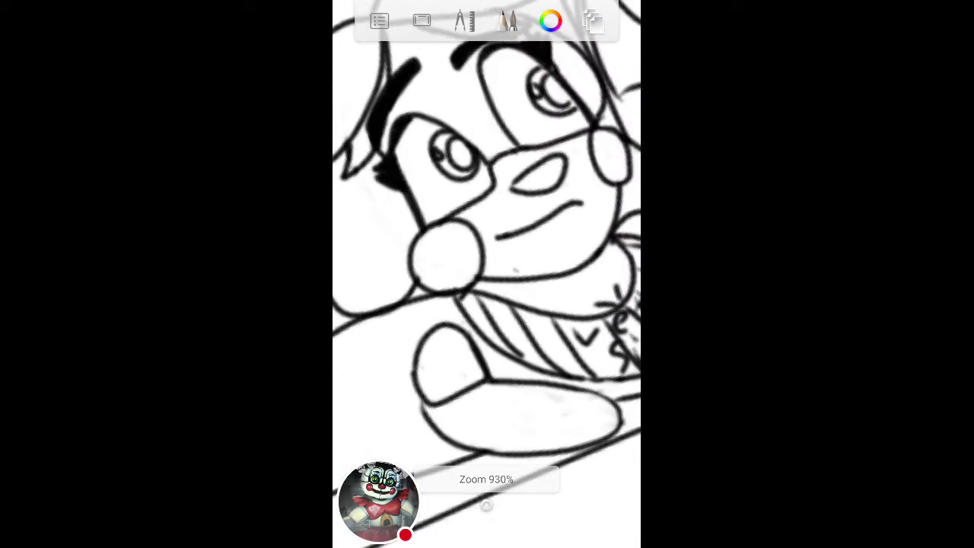
{"action": "scroll", "coordinate": [486, 274], "scroll_direction": "down", "scroll_amount": 2}
{"action": "scroll", "coordinate": [486, 274], "scroll_direction": "up", "scroll_amount": 4}
{"action": "scroll", "coordinate": [486, 274], "scroll_direction": "up", "scroll_amount": 4}
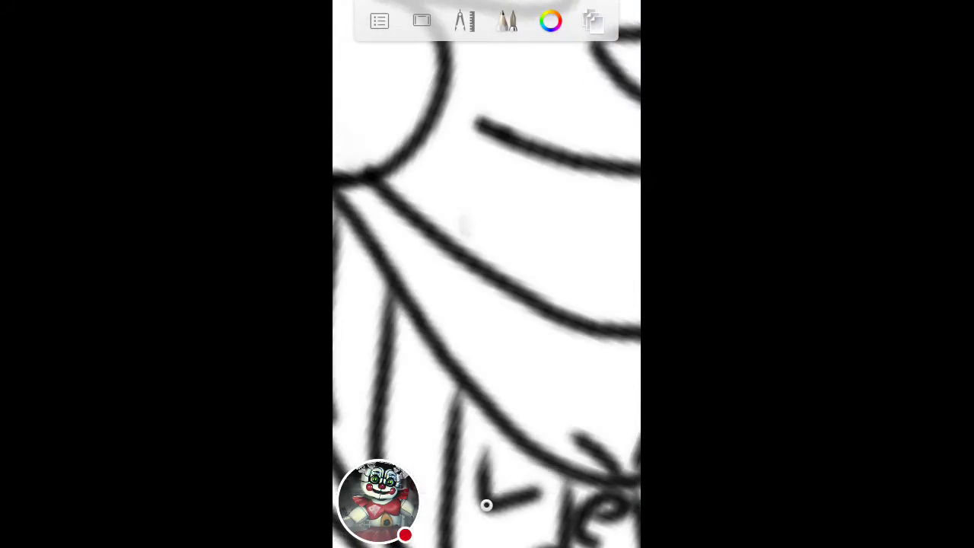
{"action": "scroll", "coordinate": [487, 274], "scroll_direction": "down", "scroll_amount": 4}
Switch back to the brush and draw vertical lines from the nose down over the muzzle.
{"action": "left_click", "coordinate": [550, 21]}
{"action": "left_click", "coordinate": [486, 502]}
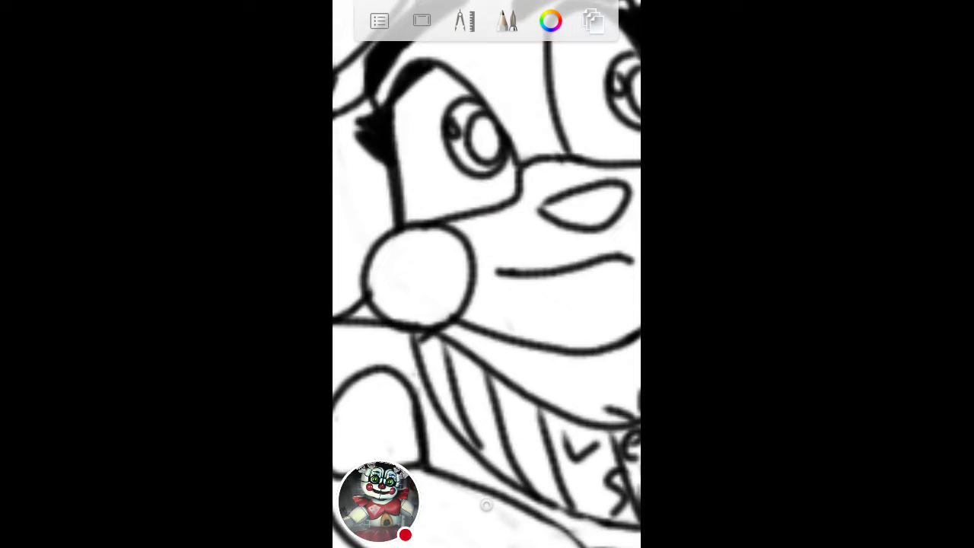
{"action": "scroll", "coordinate": [486, 274], "scroll_direction": "up", "scroll_amount": 4}
{"action": "scroll", "coordinate": [486, 273], "scroll_direction": "up", "scroll_amount": 1}
{"action": "left_click_drag", "start_coordinate": [533, 175], "coordinate": [575, 293]}
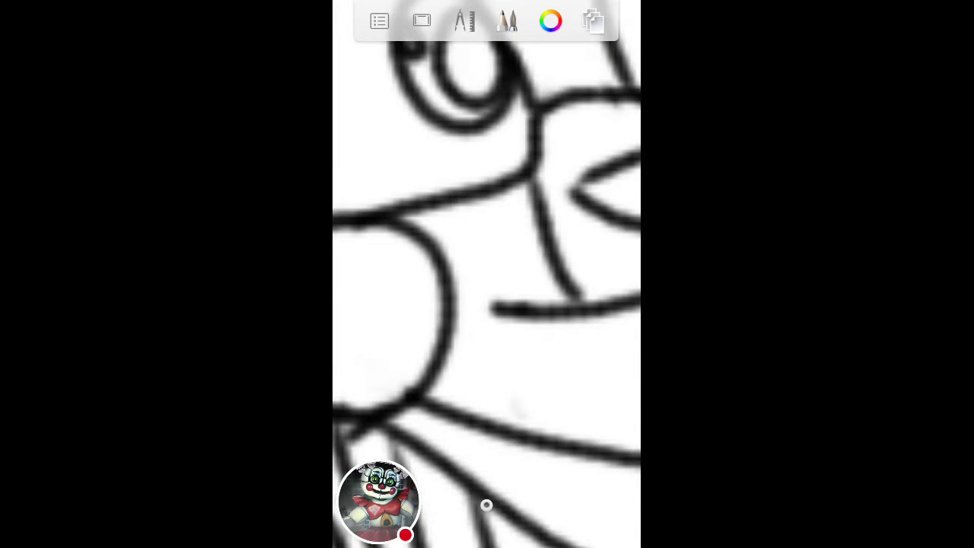
{"action": "scroll", "coordinate": [486, 274], "scroll_direction": "down", "scroll_amount": 5}
{"action": "scroll", "coordinate": [486, 273], "scroll_direction": "up", "scroll_amount": 5}
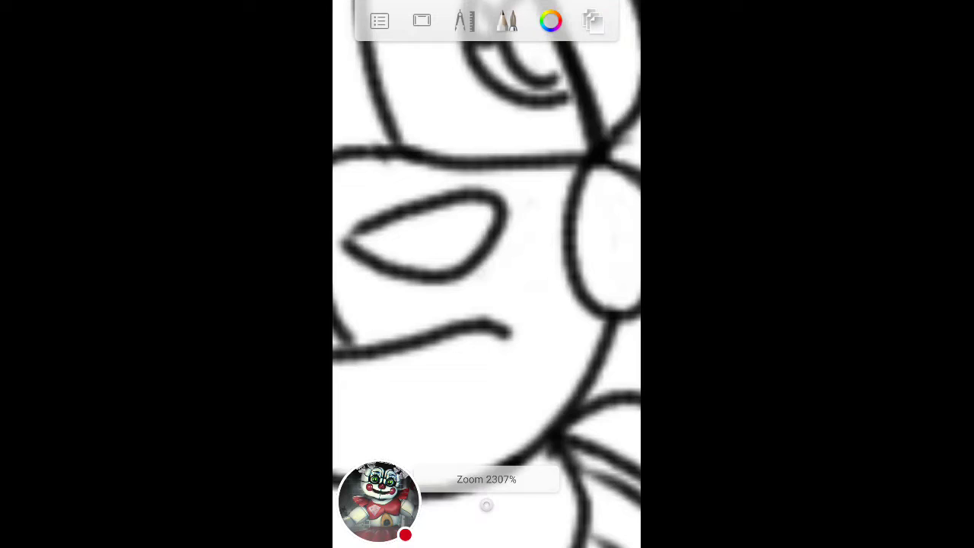
{"action": "left_click_drag", "start_coordinate": [550, 171], "coordinate": [506, 331]}
{"action": "left_click_drag", "start_coordinate": [516, 156], "coordinate": [476, 331]}
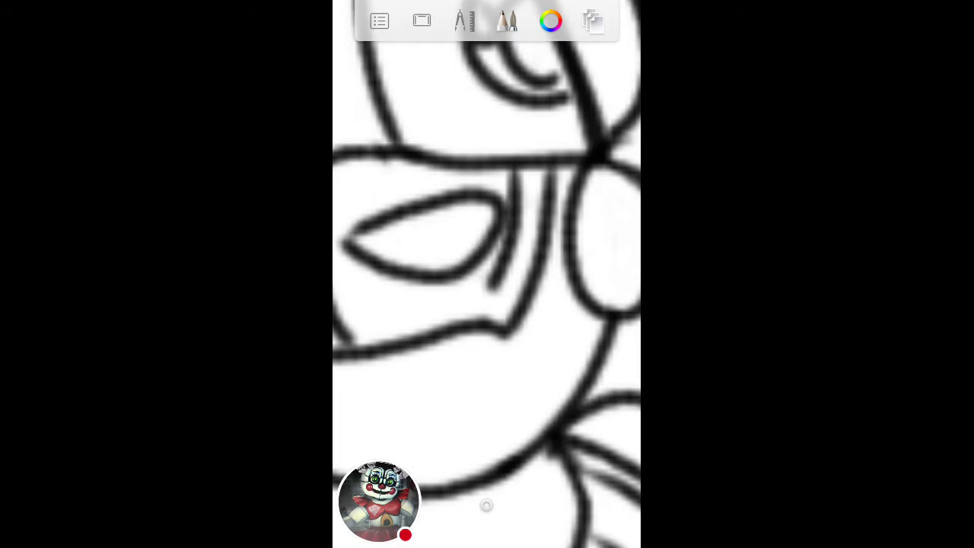
{"action": "scroll", "coordinate": [486, 274], "scroll_direction": "down", "scroll_amount": 5}
{"action": "scroll", "coordinate": [486, 228], "scroll_direction": "down", "scroll_amount": 3}
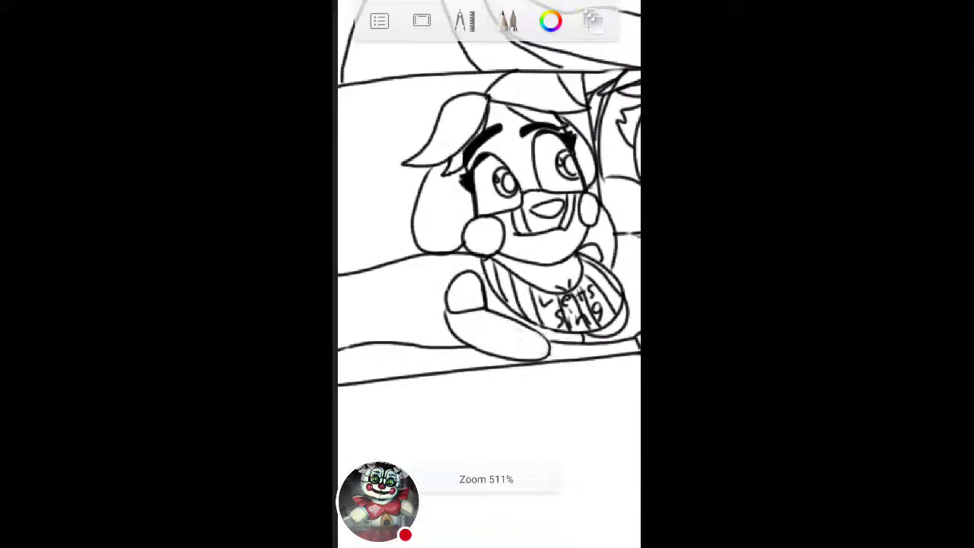
{"action": "scroll", "coordinate": [486, 228], "scroll_direction": "up", "scroll_amount": 5}
Draw inner detail and diagonal lines in the hair tuft and thicken the dark marks near the eye.
{"action": "left_click_drag", "start_coordinate": [498, 177], "coordinate": [464, 263]}
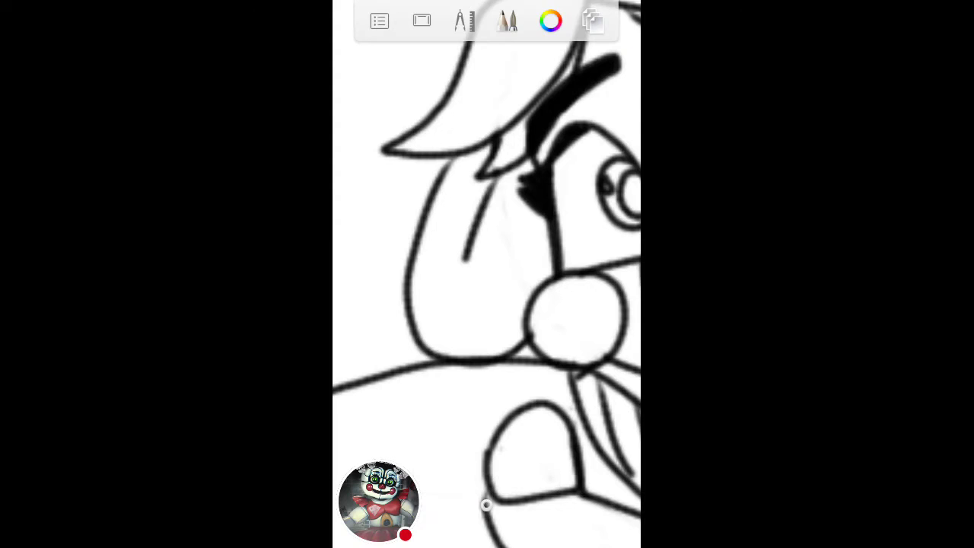
{"action": "scroll", "coordinate": [486, 274], "scroll_direction": "down", "scroll_amount": 4}
{"action": "scroll", "coordinate": [486, 274], "scroll_direction": "up", "scroll_amount": 6}
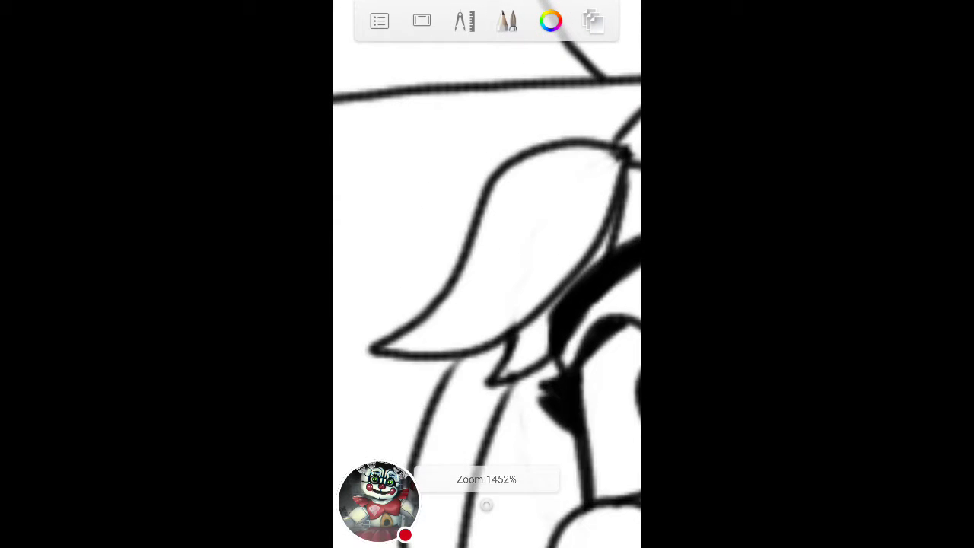
{"action": "mouse_move", "coordinate": [532, 176]}
{"action": "left_mouse_down"}
{"action": "mouse_move", "coordinate": [597, 156]}
{"action": "mouse_move", "coordinate": [464, 304]}
{"action": "mouse_move", "coordinate": [574, 224]}
{"action": "left_mouse_up"}
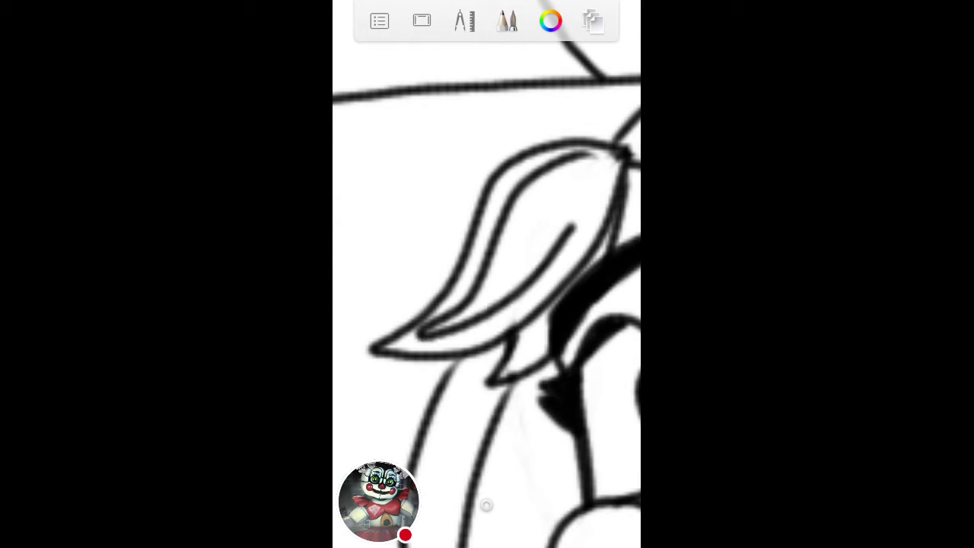
{"action": "scroll", "coordinate": [486, 274], "scroll_direction": "down", "scroll_amount": 4}
{"action": "scroll", "coordinate": [486, 274], "scroll_direction": "up", "scroll_amount": 6}
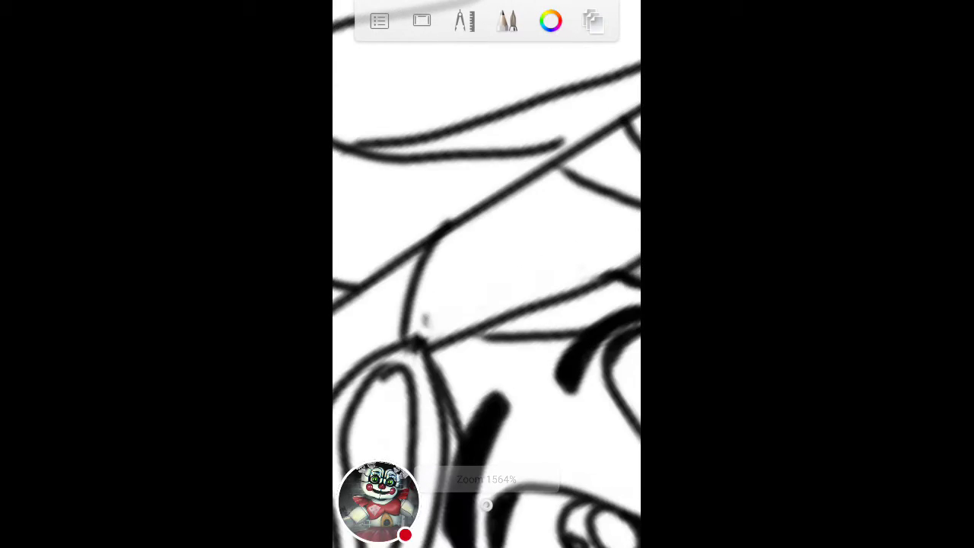
{"action": "mouse_move", "coordinate": [430, 316]}
{"action": "left_mouse_down"}
{"action": "mouse_move", "coordinate": [502, 198]}
{"action": "mouse_move", "coordinate": [601, 199]}
{"action": "mouse_move", "coordinate": [457, 350]}
{"action": "left_mouse_up"}
{"action": "scroll", "coordinate": [486, 274], "scroll_direction": "down", "scroll_amount": 4}
{"action": "scroll", "coordinate": [486, 274], "scroll_direction": "up", "scroll_amount": 6}
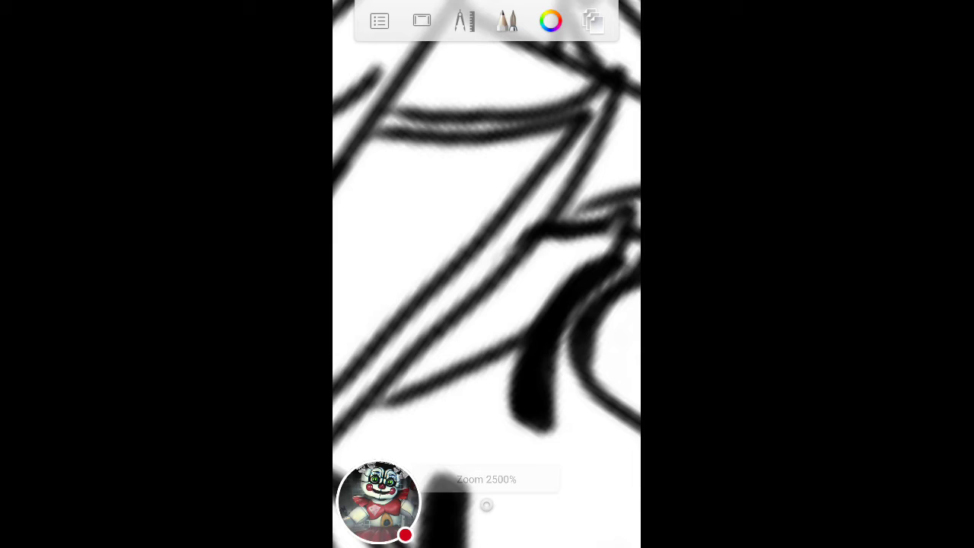
{"action": "left_click_drag", "start_coordinate": [536, 244], "coordinate": [601, 251]}
{"action": "mouse_move", "coordinate": [456, 349]}
{"action": "left_mouse_down"}
{"action": "mouse_move", "coordinate": [548, 296]}
{"action": "mouse_move", "coordinate": [563, 243]}
{"action": "left_mouse_up"}
{"action": "scroll", "coordinate": [486, 274], "scroll_direction": "down", "scroll_amount": 5}
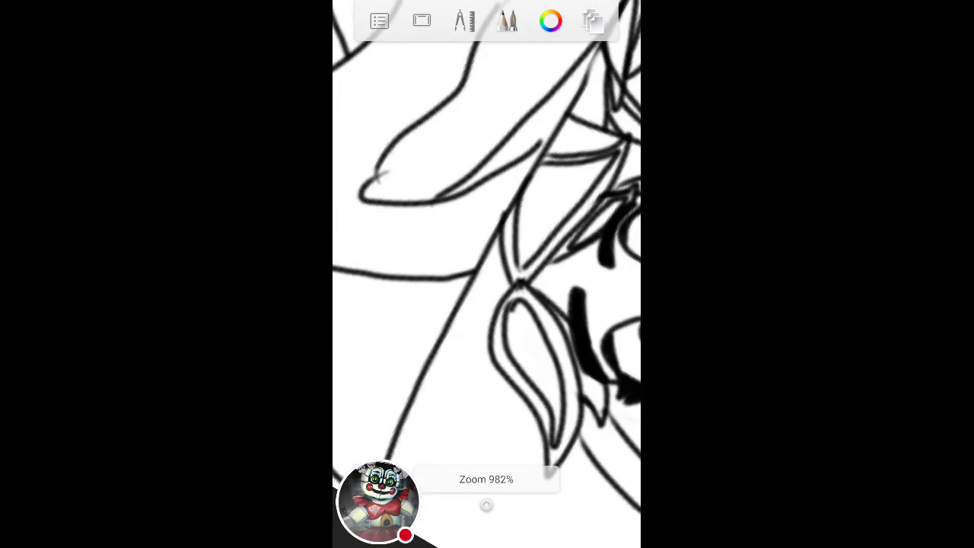
{"action": "scroll", "coordinate": [486, 274], "scroll_direction": "up", "scroll_amount": 6}
{"action": "scroll", "coordinate": [486, 274], "scroll_direction": "down", "scroll_amount": 3}
{"action": "left_click_drag", "start_coordinate": [533, 304], "coordinate": [457, 228]}
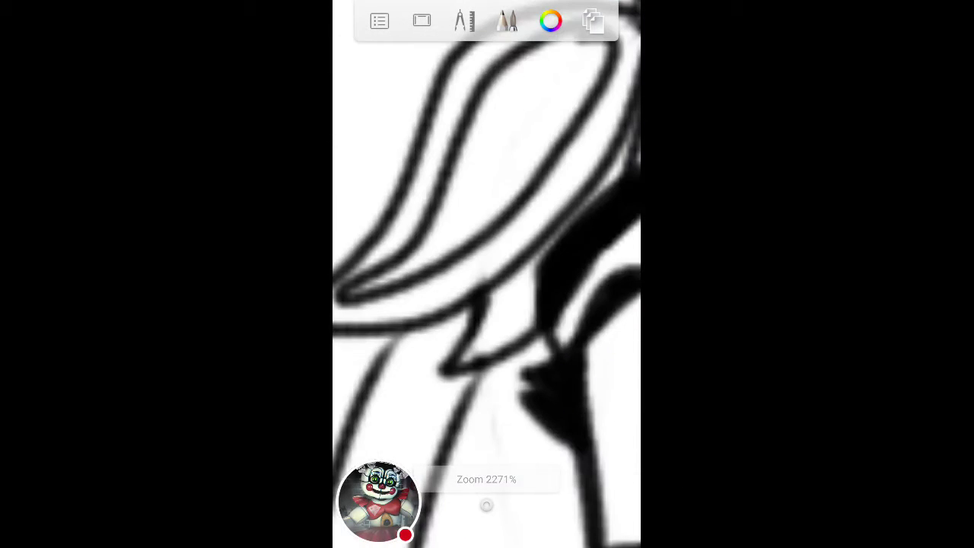
{"action": "left_click_drag", "start_coordinate": [479, 281], "coordinate": [536, 335]}
{"action": "scroll", "coordinate": [486, 274], "scroll_direction": "down", "scroll_amount": 3}
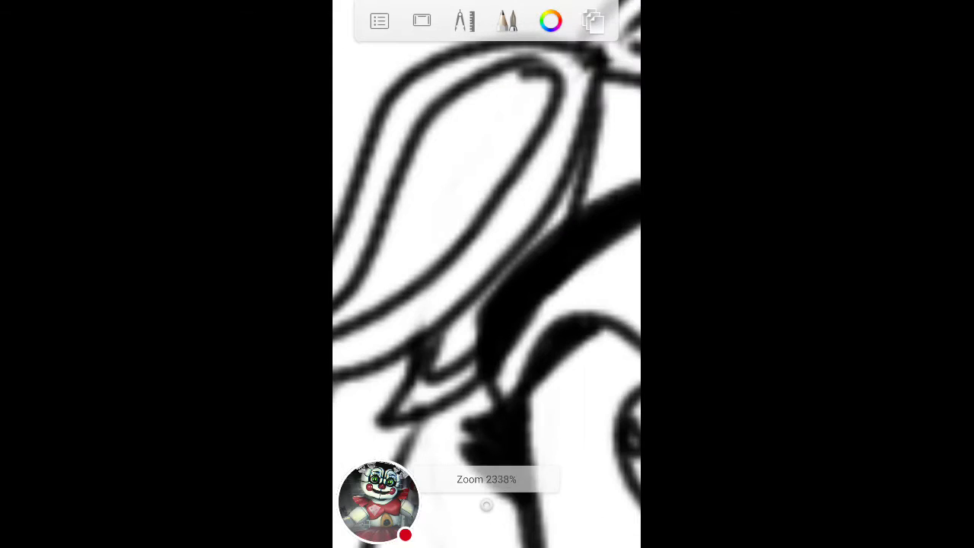
{"action": "left_click_drag", "start_coordinate": [563, 213], "coordinate": [449, 327]}
{"action": "scroll", "coordinate": [486, 274], "scroll_direction": "down", "scroll_amount": 5}
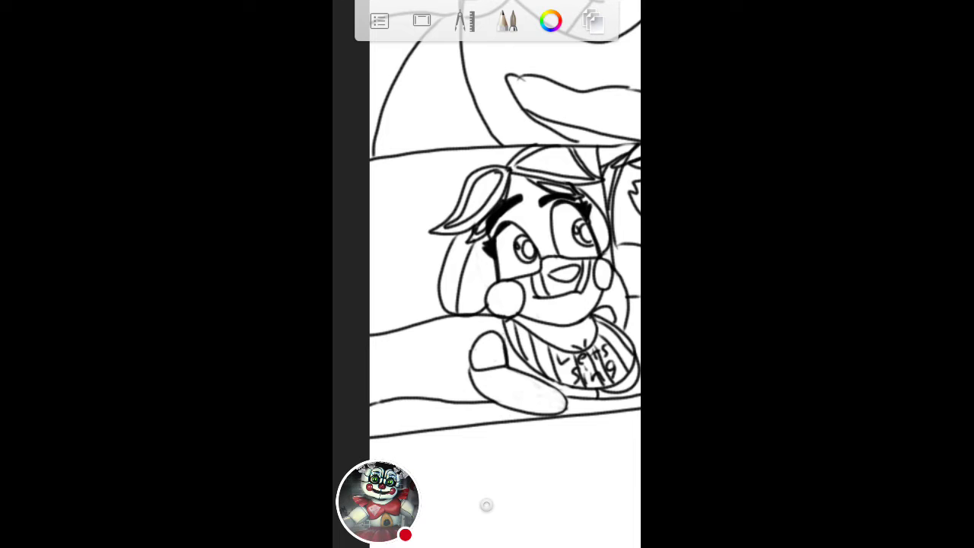
{"action": "scroll", "coordinate": [486, 274], "scroll_direction": "up", "scroll_amount": 10}
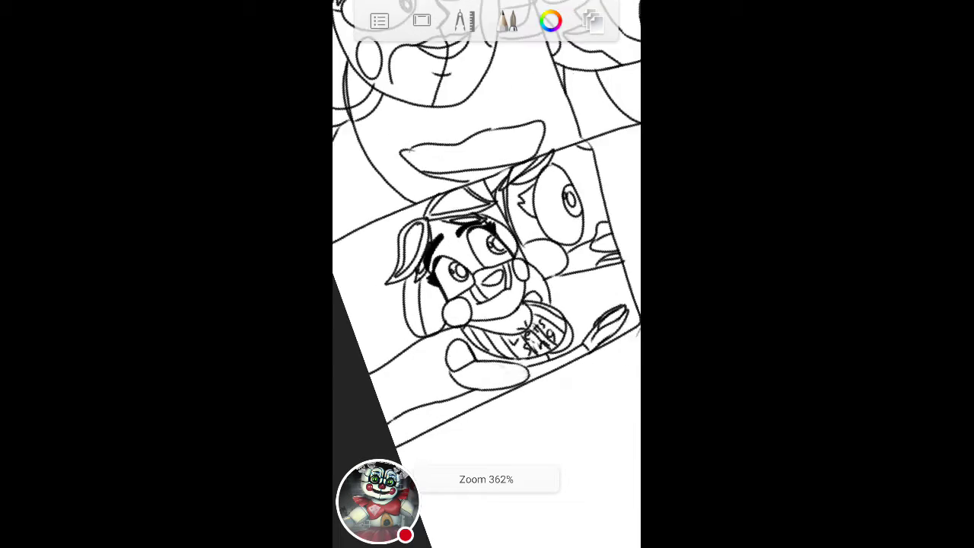
Draw short tick stripes along the ledge below the 'Lets Sing' shirt.
{"action": "left_click_drag", "start_coordinate": [522, 228], "coordinate": [524, 292]}
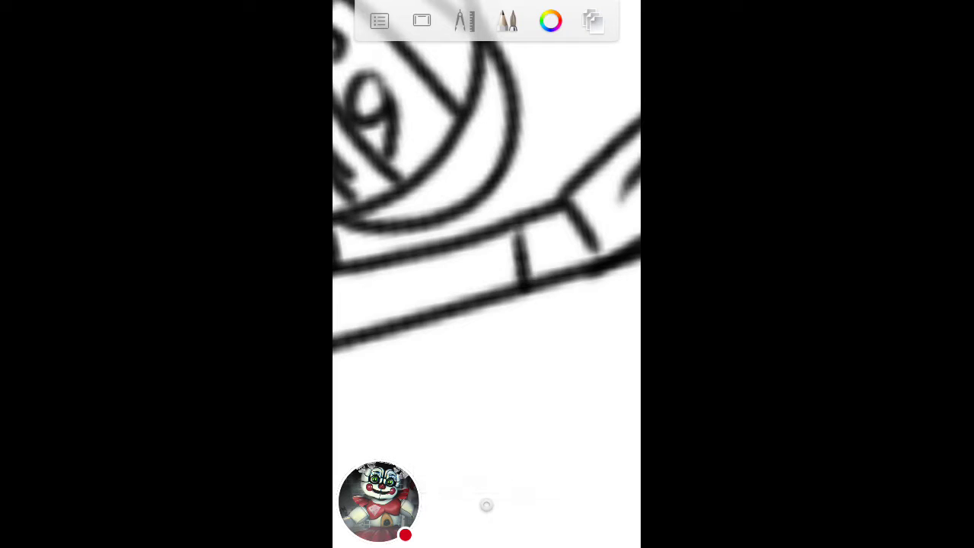
{"action": "left_click_drag", "start_coordinate": [456, 248], "coordinate": [461, 331]}
{"action": "scroll", "coordinate": [487, 228], "scroll_direction": "down", "scroll_amount": 5}
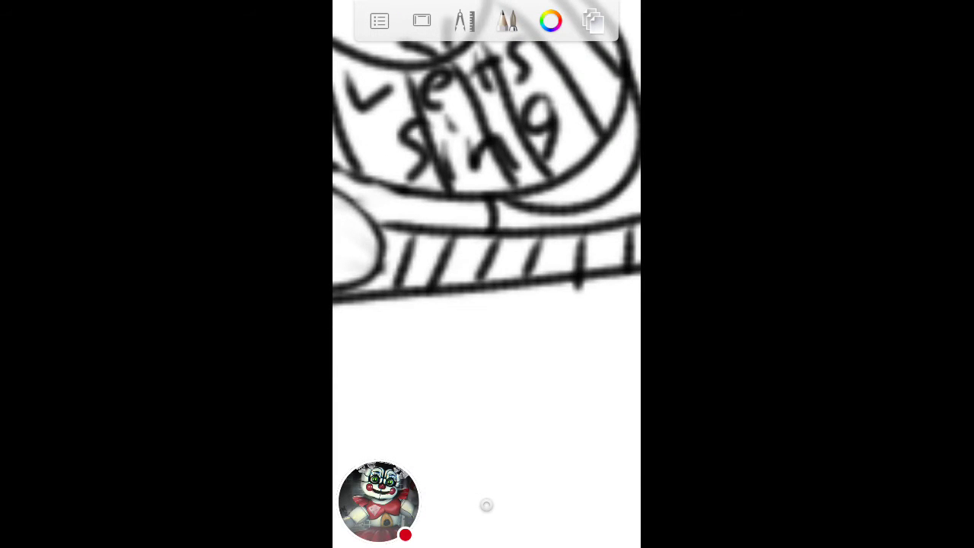
{"action": "scroll", "coordinate": [487, 190], "scroll_direction": "down", "scroll_amount": 5}
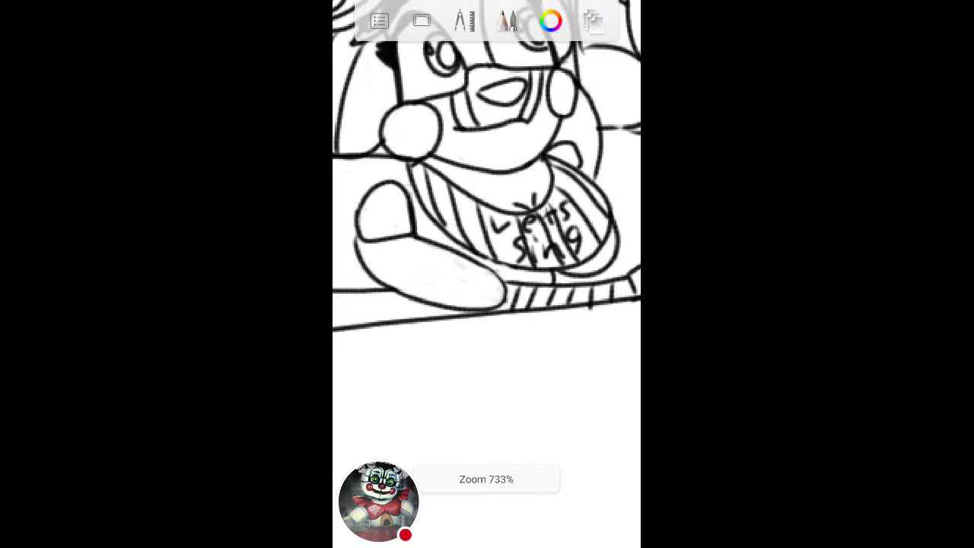
{"action": "scroll", "coordinate": [487, 191], "scroll_direction": "up", "scroll_amount": 3}
{"action": "left_click", "coordinate": [550, 20]}
{"action": "left_click", "coordinate": [410, 384]}
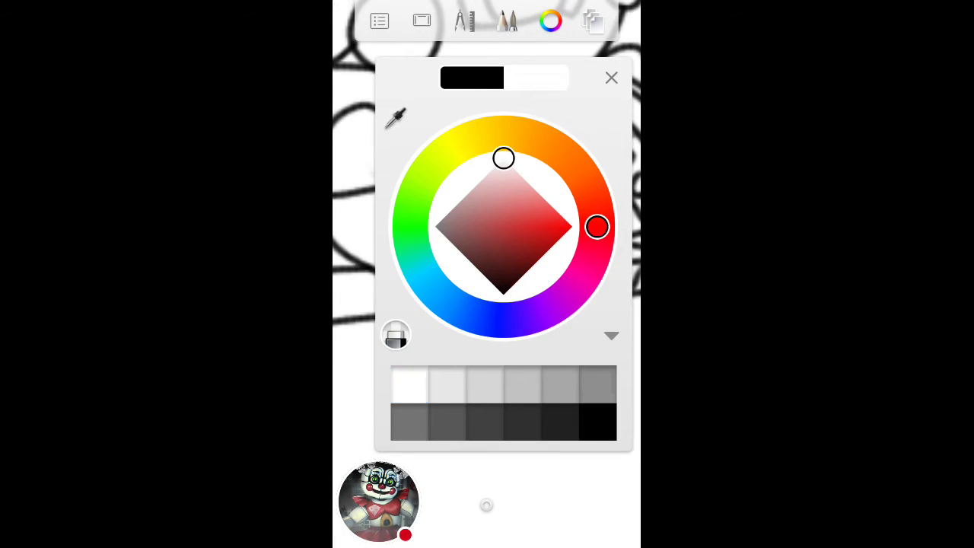
{"action": "left_click", "coordinate": [611, 78]}
{"action": "scroll", "coordinate": [487, 229], "scroll_direction": "down", "scroll_amount": 3}
{"action": "left_click", "coordinate": [550, 20]}
{"action": "left_click", "coordinate": [507, 20]}
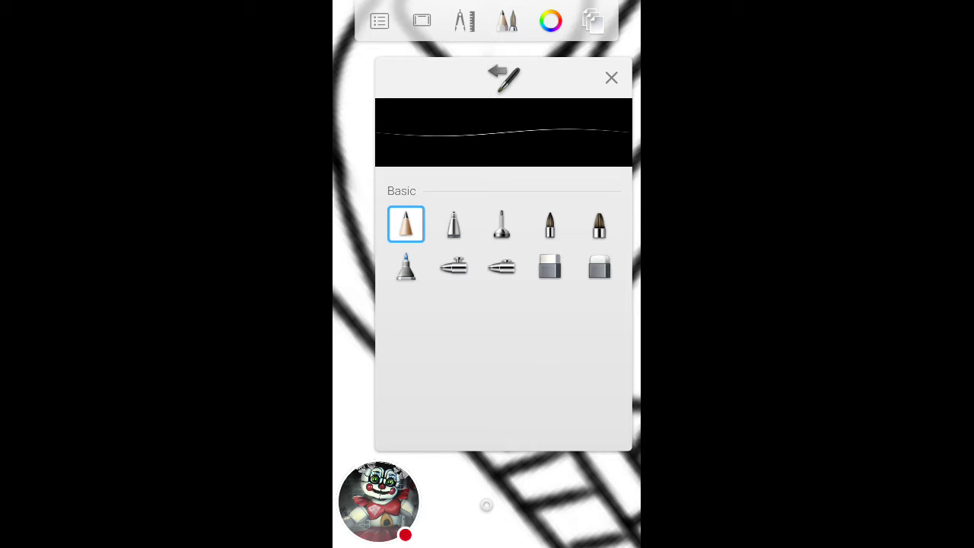
{"action": "left_click", "coordinate": [502, 224]}
{"action": "left_click", "coordinate": [611, 77]}
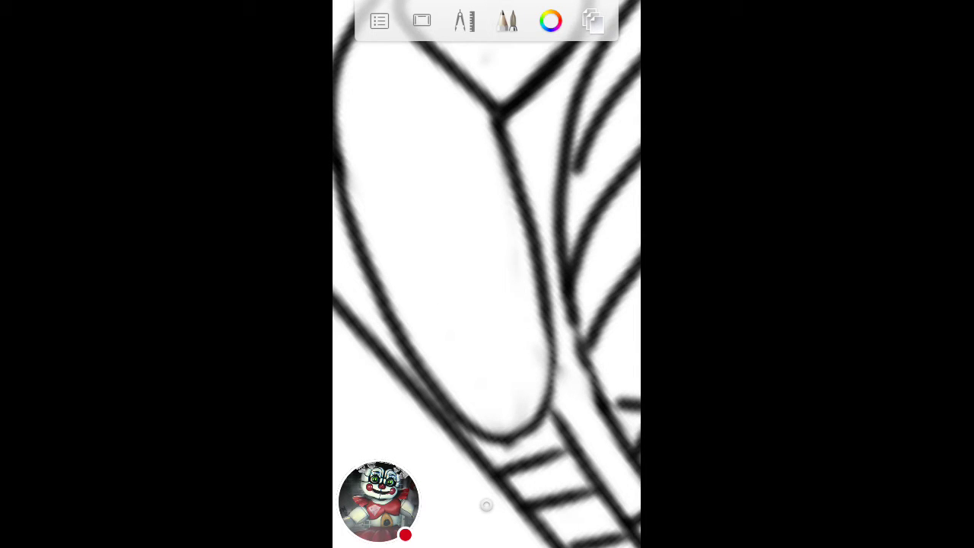
{"action": "scroll", "coordinate": [486, 228], "scroll_direction": "down", "scroll_amount": 5}
{"action": "scroll", "coordinate": [487, 228], "scroll_direction": "up", "scroll_amount": 3}
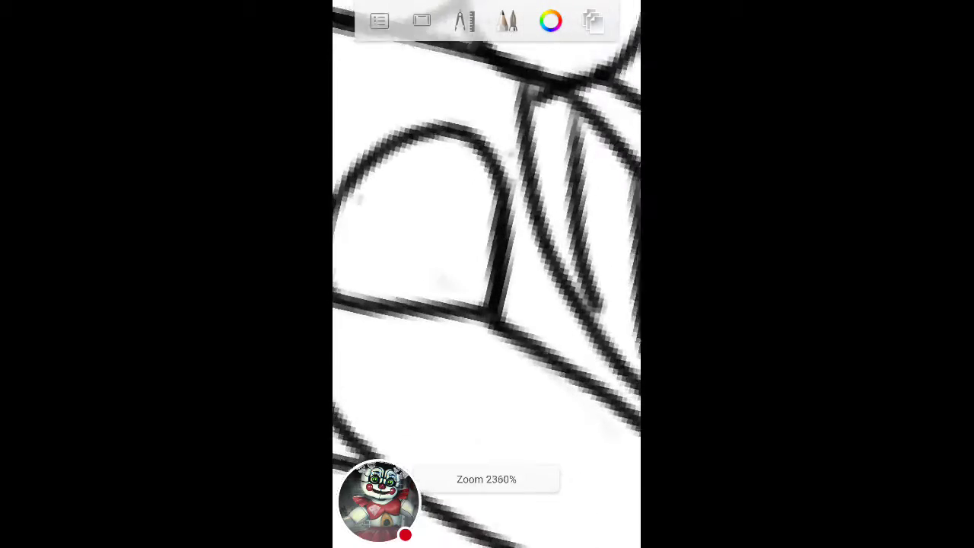
{"action": "scroll", "coordinate": [487, 228], "scroll_direction": "up", "scroll_amount": 3}
{"action": "scroll", "coordinate": [487, 228], "scroll_direction": "down", "scroll_amount": 3}
{"action": "scroll", "coordinate": [487, 229], "scroll_direction": "down", "scroll_amount": 3}
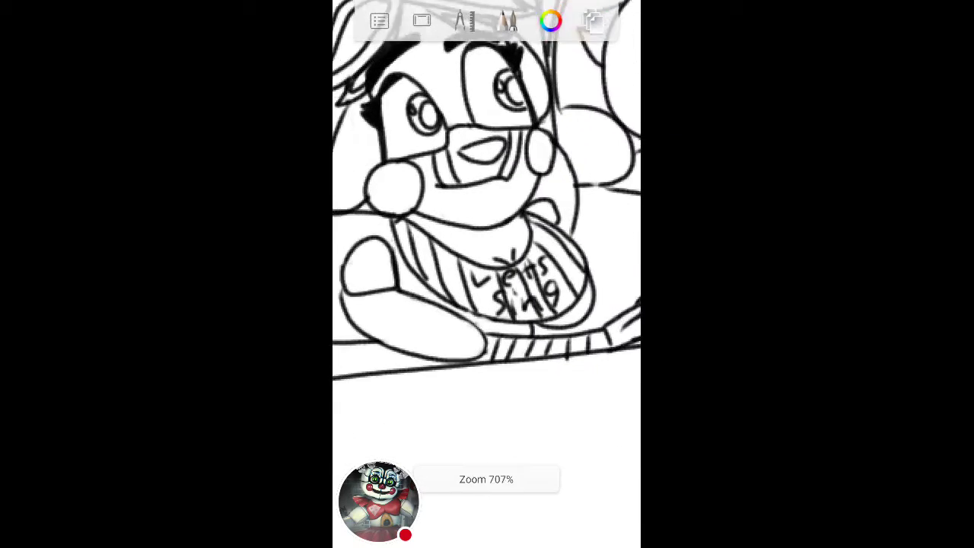
{"action": "scroll", "coordinate": [487, 229], "scroll_direction": "up", "scroll_amount": 2}
{"action": "left_click", "coordinate": [550, 21]}
{"action": "left_click", "coordinate": [597, 422]}
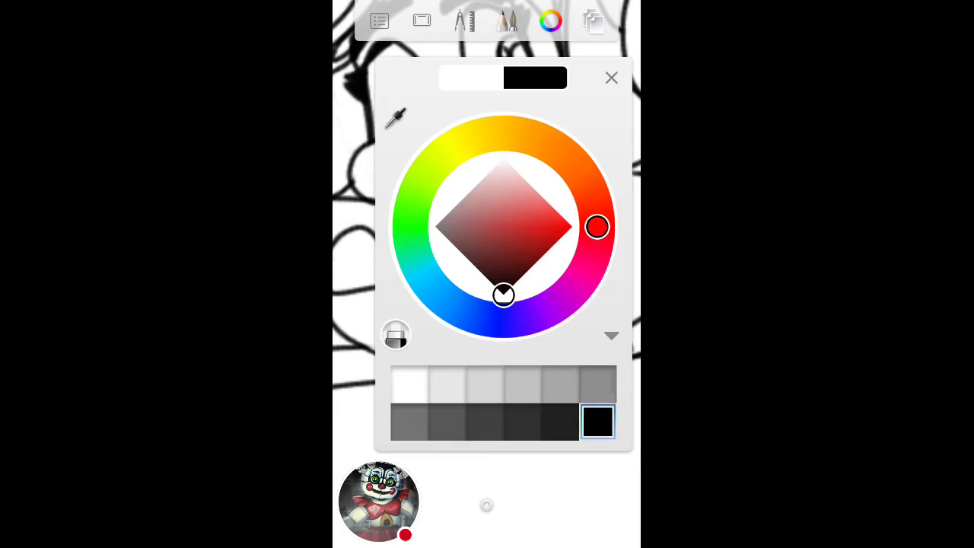
{"action": "left_click", "coordinate": [487, 342]}
{"action": "left_click", "coordinate": [464, 21]}
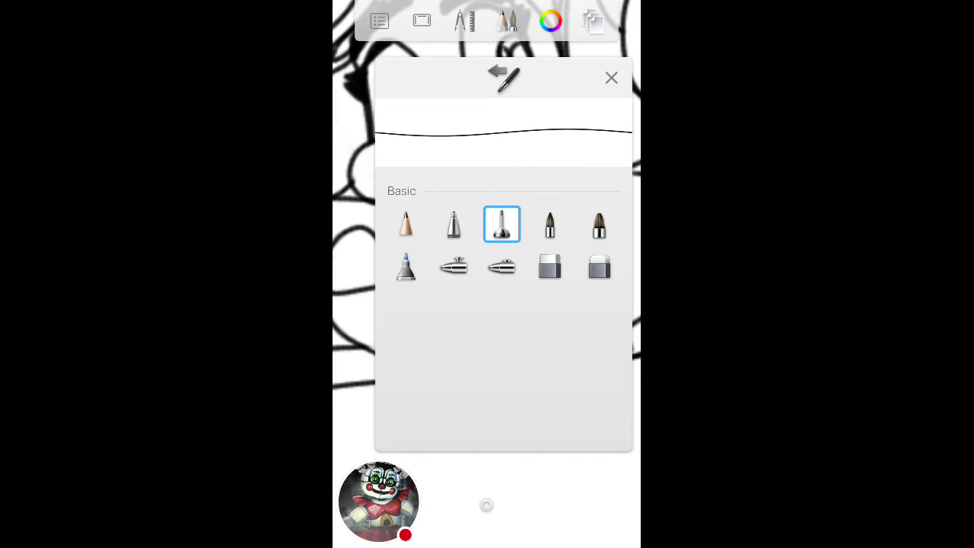
{"action": "left_click", "coordinate": [405, 225]}
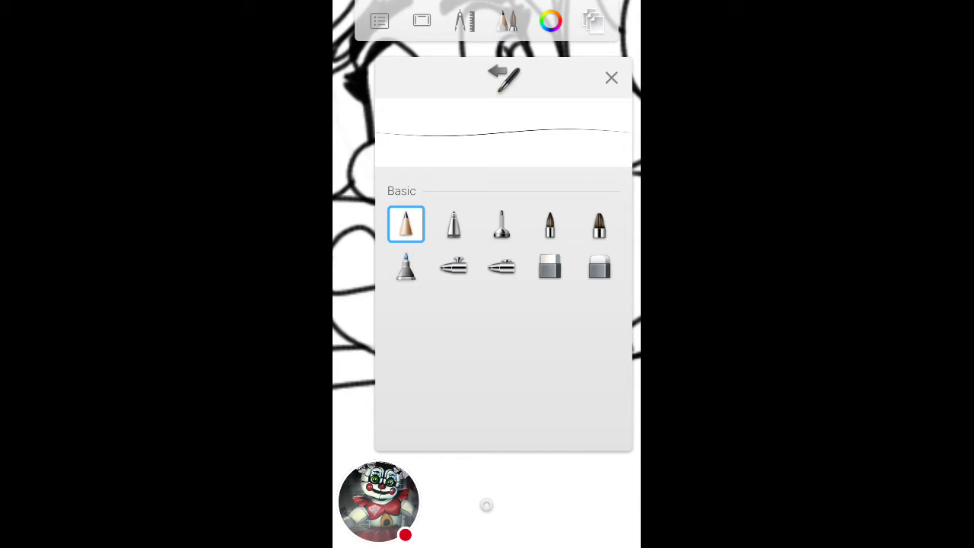
{"action": "left_click", "coordinate": [611, 78]}
{"action": "scroll", "coordinate": [487, 274], "scroll_direction": "up", "scroll_amount": 10}
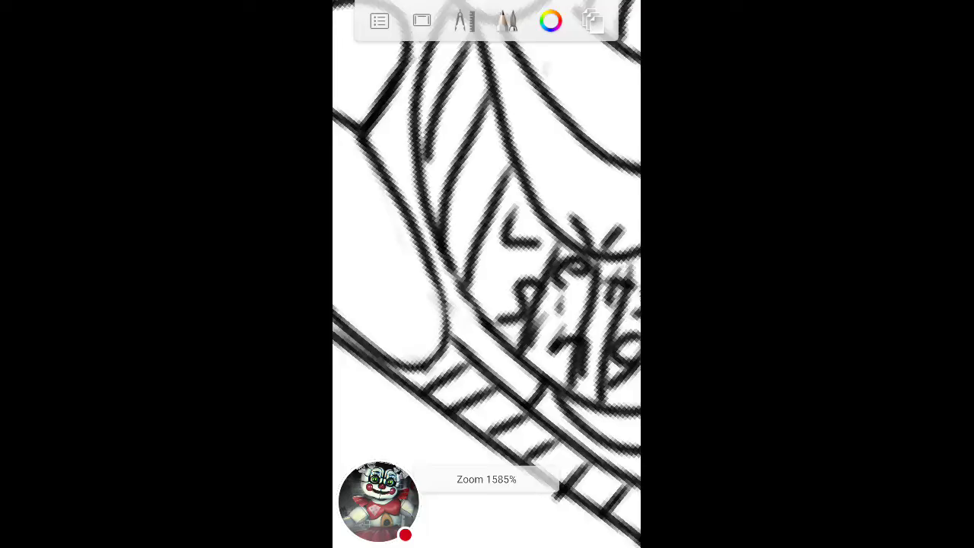
{"action": "scroll", "coordinate": [487, 274], "scroll_direction": "up", "scroll_amount": 5}
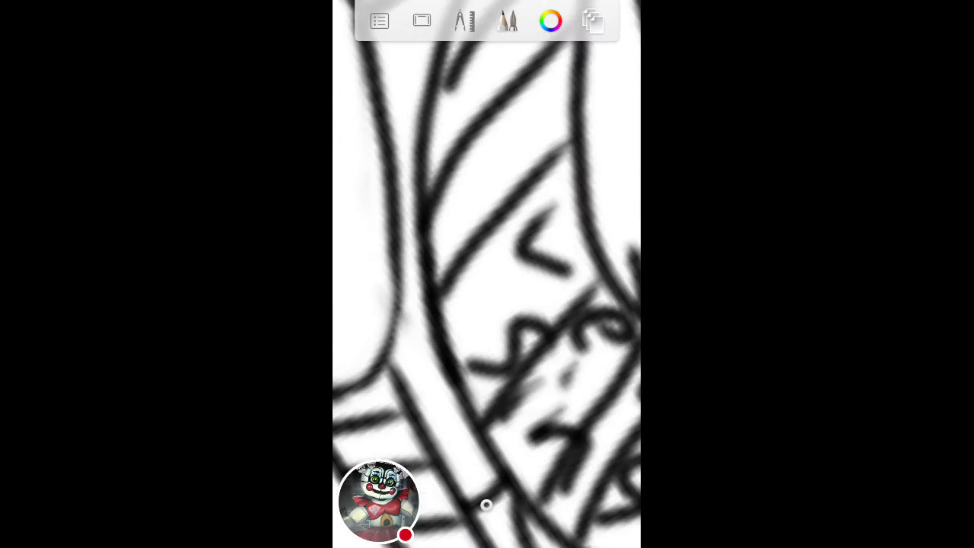
{"action": "scroll", "coordinate": [487, 274], "scroll_direction": "down", "scroll_amount": 5}
{"action": "scroll", "coordinate": [487, 274], "scroll_direction": "up", "scroll_amount": 5}
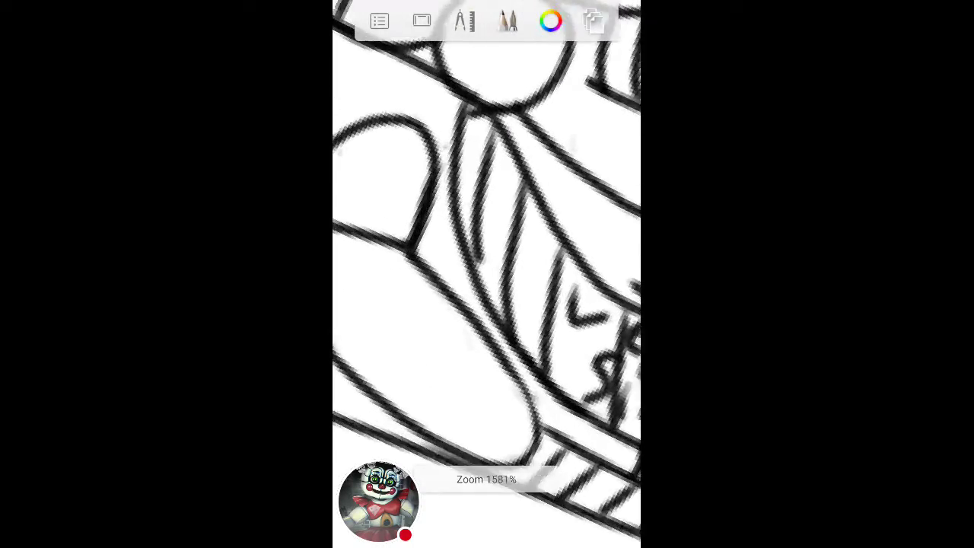
{"action": "scroll", "coordinate": [486, 274], "scroll_direction": "up", "scroll_amount": 3}
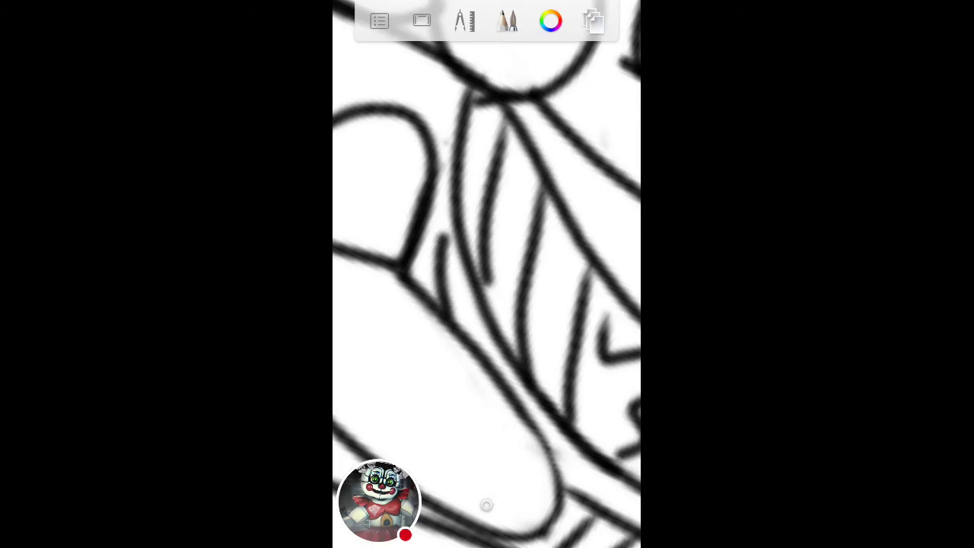
{"action": "scroll", "coordinate": [486, 274], "scroll_direction": "down", "scroll_amount": 5}
{"action": "scroll", "coordinate": [487, 274], "scroll_direction": "down", "scroll_amount": 3}
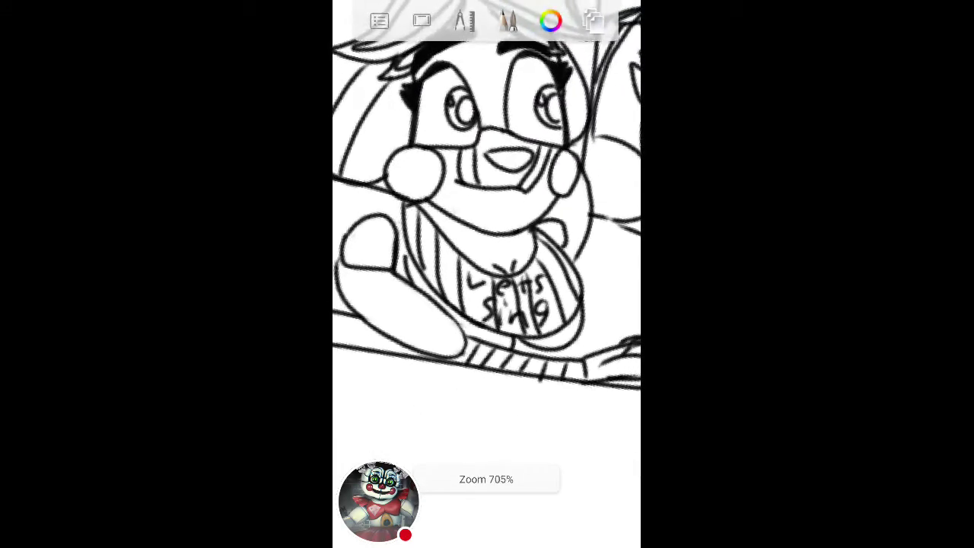
{"action": "scroll", "coordinate": [487, 228], "scroll_direction": "up", "scroll_amount": 2}
{"action": "scroll", "coordinate": [487, 228], "scroll_direction": "up", "scroll_amount": 2}
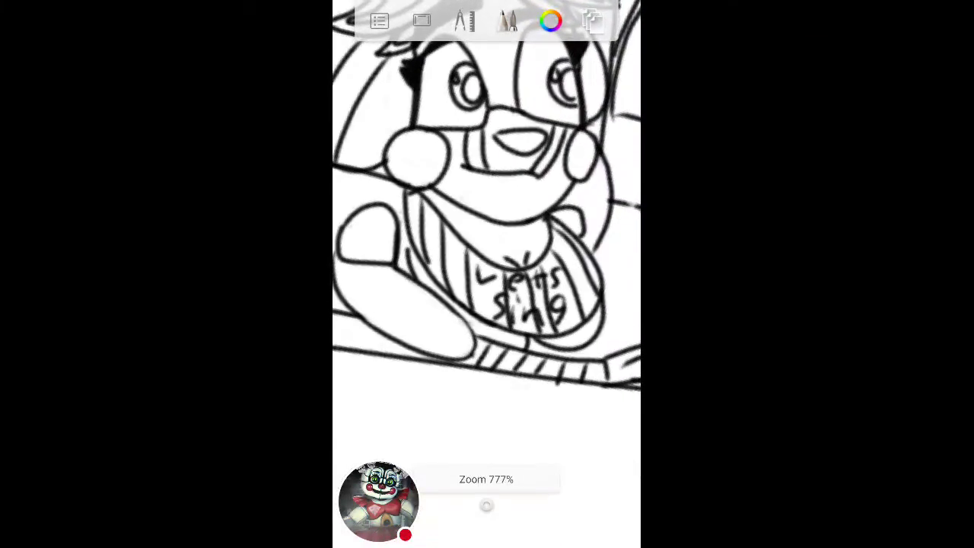
{"action": "scroll", "coordinate": [487, 228], "scroll_direction": "up", "scroll_amount": 2}
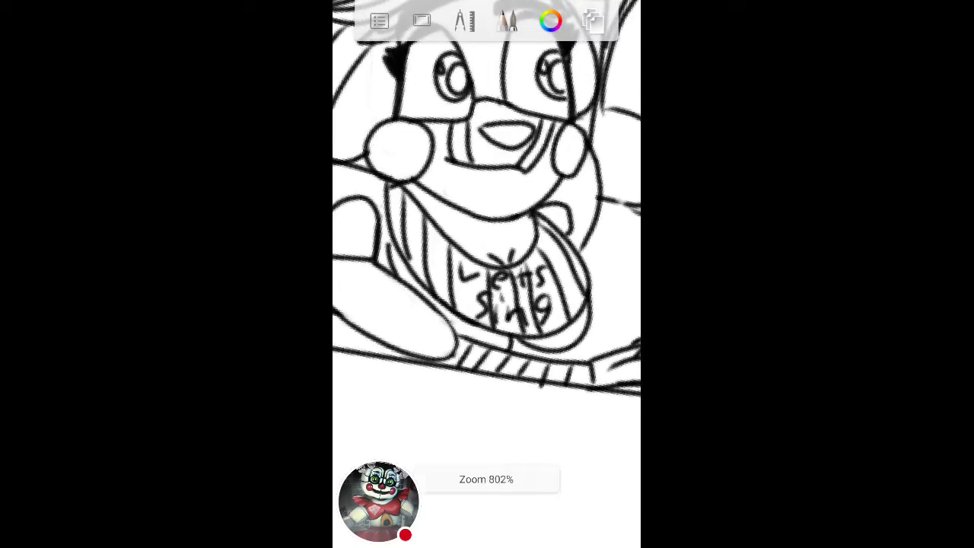
{"action": "scroll", "coordinate": [486, 228], "scroll_direction": "down", "scroll_amount": 3}
{"action": "scroll", "coordinate": [487, 228], "scroll_direction": "up", "scroll_amount": 1}
{"action": "scroll", "coordinate": [487, 228], "scroll_direction": "down", "scroll_amount": 3}
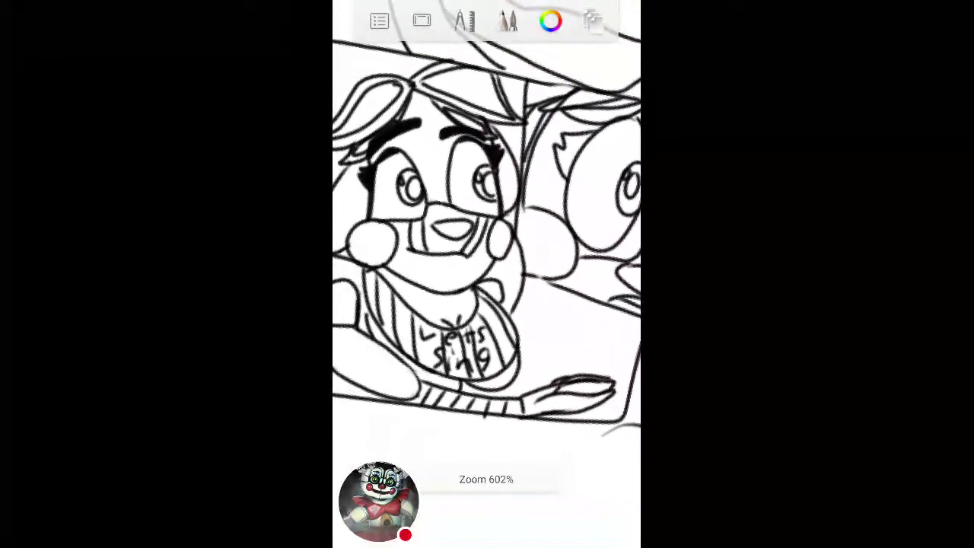
{"action": "scroll", "coordinate": [487, 229], "scroll_direction": "down", "scroll_amount": 1}
{"action": "scroll", "coordinate": [487, 228], "scroll_direction": "down", "scroll_amount": 2}
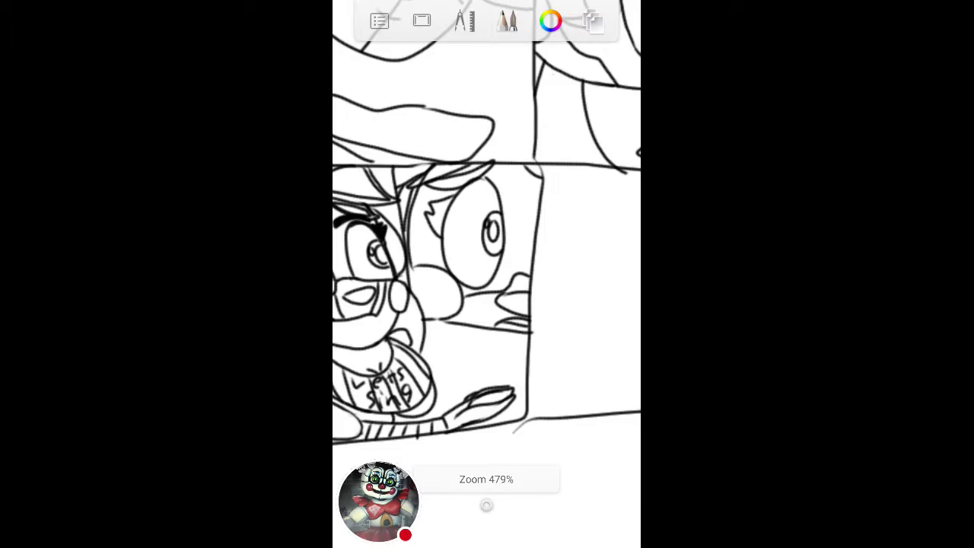
{"action": "scroll", "coordinate": [487, 228], "scroll_direction": "up", "scroll_amount": 1}
{"action": "scroll", "coordinate": [487, 228], "scroll_direction": "up", "scroll_amount": 2}
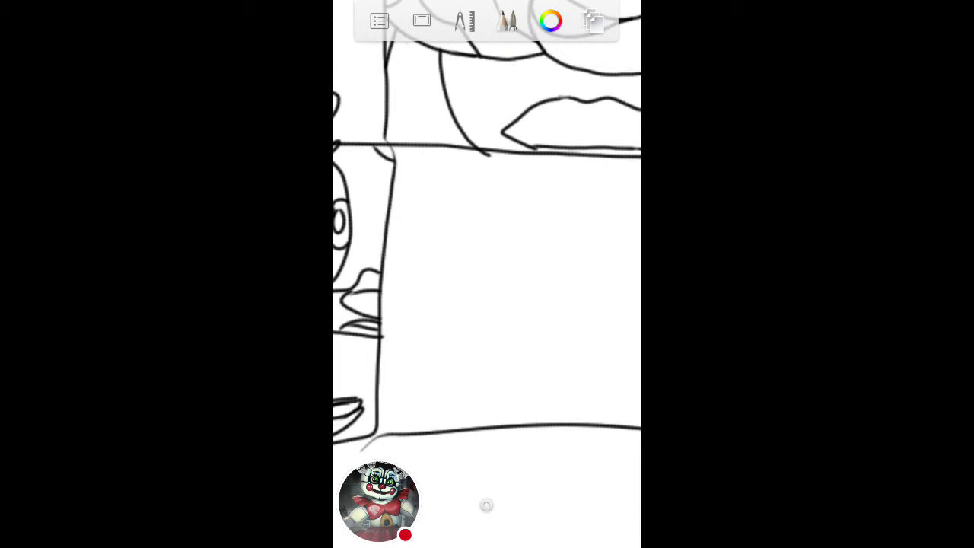
{"action": "scroll", "coordinate": [487, 228], "scroll_direction": "down", "scroll_amount": 2}
{"action": "scroll", "coordinate": [486, 228], "scroll_direction": "up", "scroll_amount": 3}
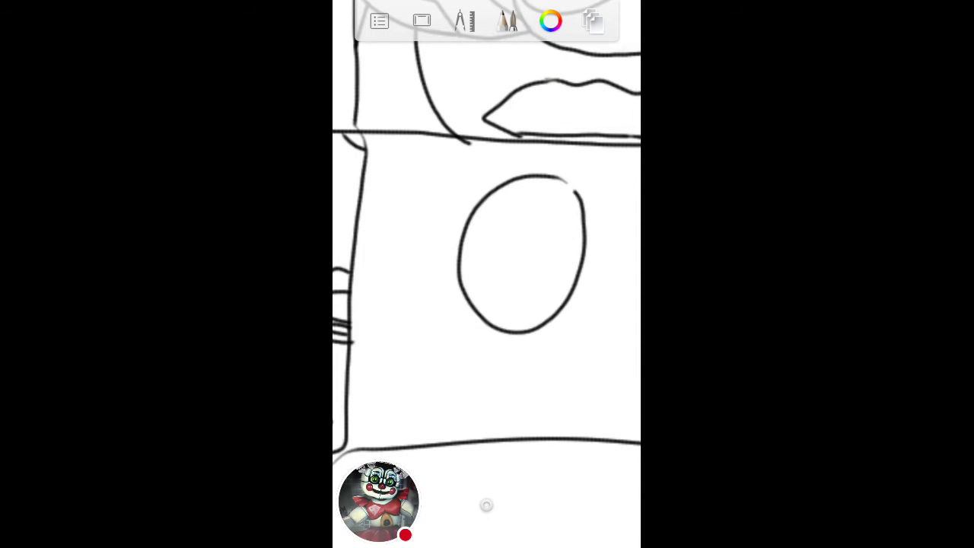
{"action": "scroll", "coordinate": [532, 228], "scroll_direction": "up", "scroll_amount": 2}
{"action": "scroll", "coordinate": [532, 228], "scroll_direction": "up", "scroll_amount": 3}
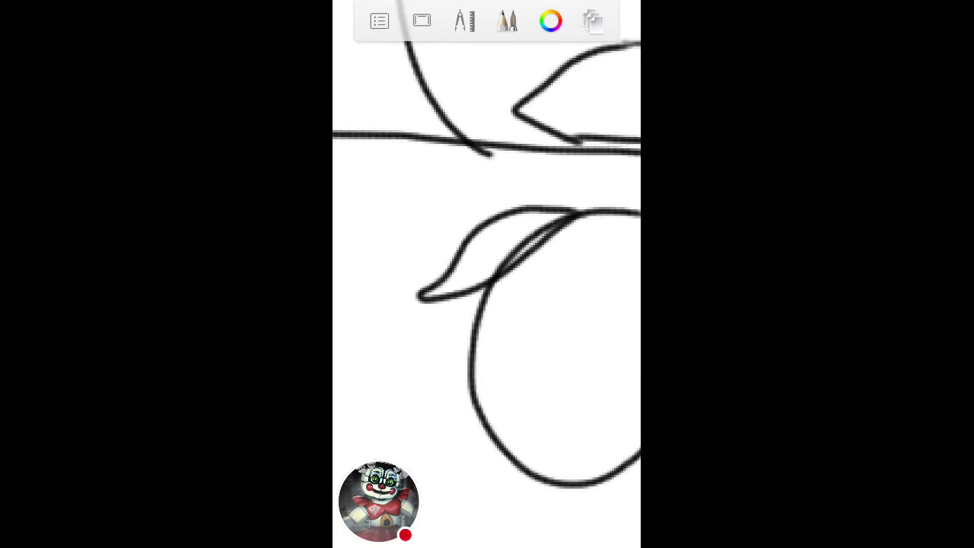
{"action": "scroll", "coordinate": [486, 228], "scroll_direction": "down", "scroll_amount": 2}
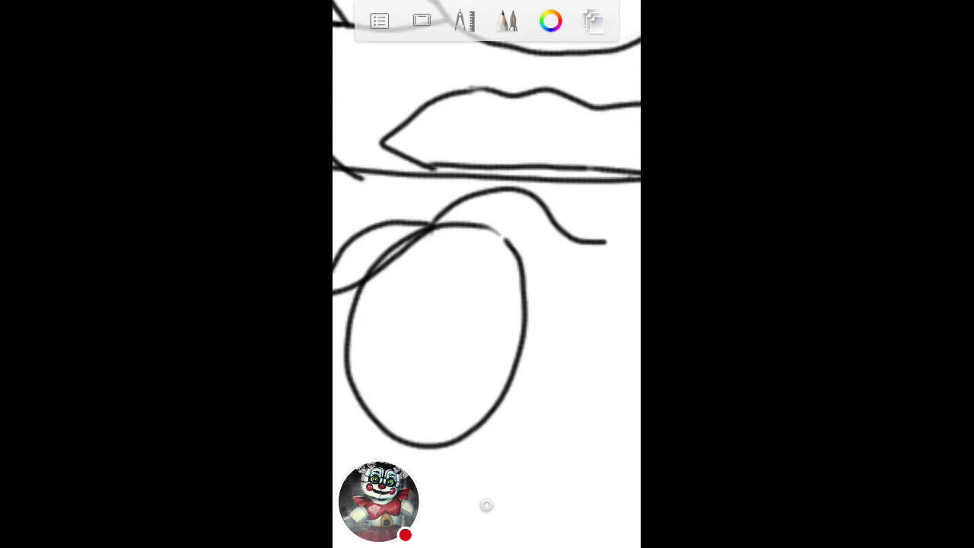
{"action": "scroll", "coordinate": [487, 228], "scroll_direction": "up", "scroll_amount": 3}
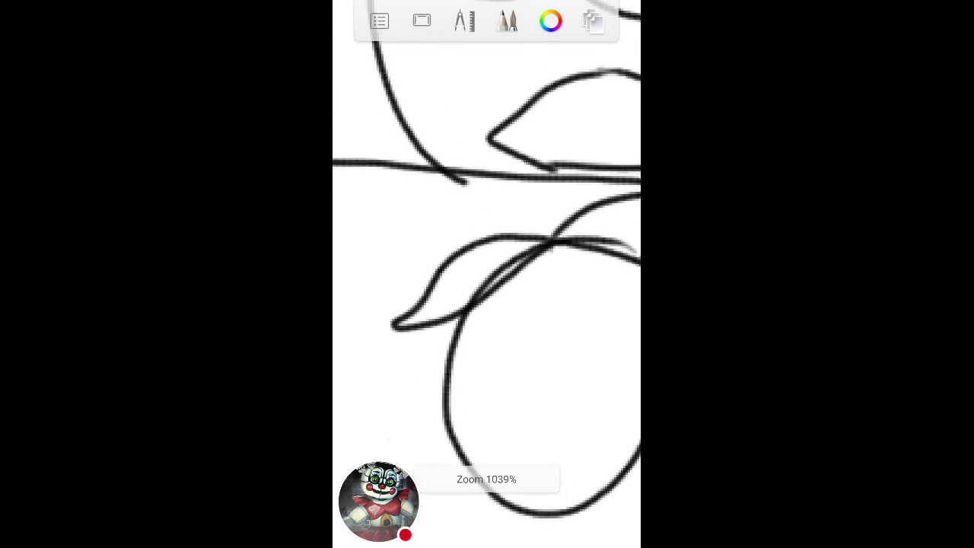
{"action": "scroll", "coordinate": [486, 228], "scroll_direction": "up", "scroll_amount": 2}
{"action": "scroll", "coordinate": [487, 229], "scroll_direction": "down", "scroll_amount": 1}
Close the leaf shape over the head and add small pointed leaves on top.
{"action": "left_click_drag", "start_coordinate": [559, 248], "coordinate": [460, 342]}
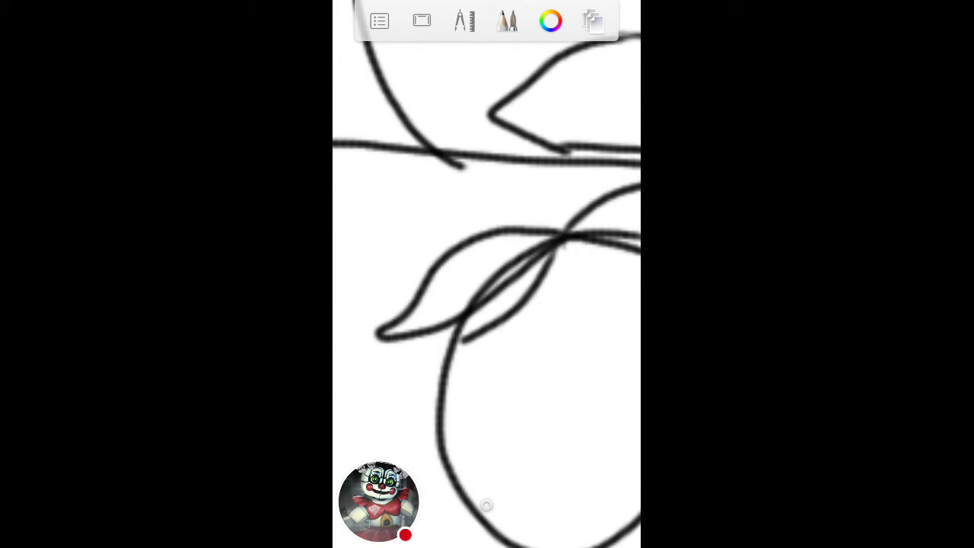
{"action": "scroll", "coordinate": [486, 228], "scroll_direction": "down", "scroll_amount": 1}
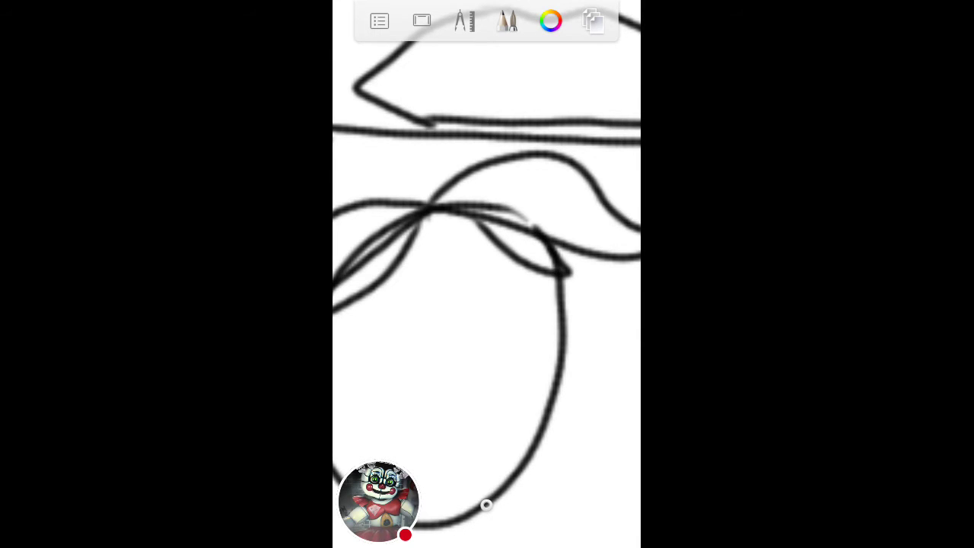
{"action": "scroll", "coordinate": [486, 228], "scroll_direction": "down", "scroll_amount": 3}
{"action": "scroll", "coordinate": [486, 229], "scroll_direction": "up", "scroll_amount": 3}
{"action": "scroll", "coordinate": [486, 228], "scroll_direction": "up", "scroll_amount": 5}
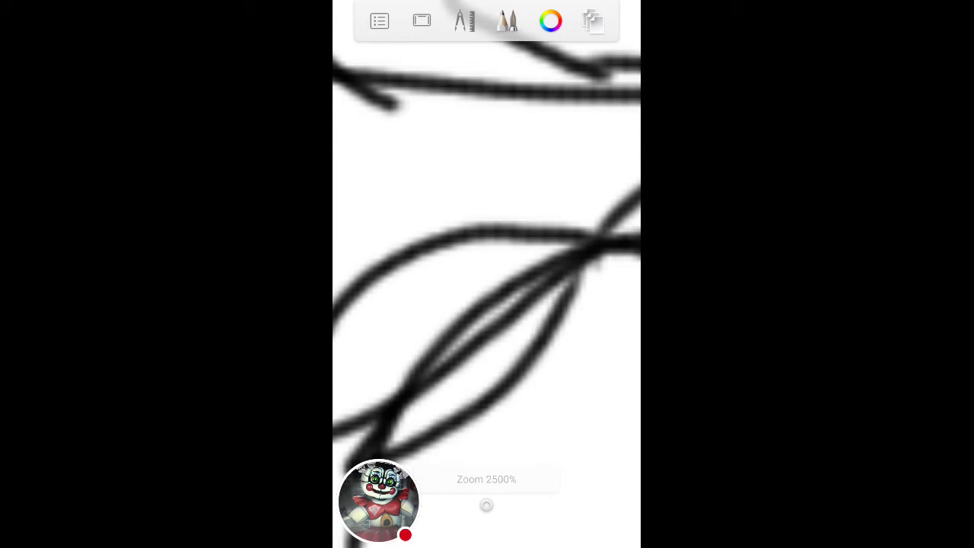
{"action": "mouse_move", "coordinate": [517, 228]}
{"action": "left_mouse_down"}
{"action": "mouse_move", "coordinate": [479, 144]}
{"action": "mouse_move", "coordinate": [407, 236]}
{"action": "left_mouse_up"}
{"action": "mouse_move", "coordinate": [517, 190]}
{"action": "left_mouse_down"}
{"action": "mouse_move", "coordinate": [571, 228]}
{"action": "mouse_move", "coordinate": [594, 137]}
{"action": "mouse_move", "coordinate": [623, 228]}
{"action": "left_mouse_up"}
{"action": "scroll", "coordinate": [487, 228], "scroll_direction": "down", "scroll_amount": 3}
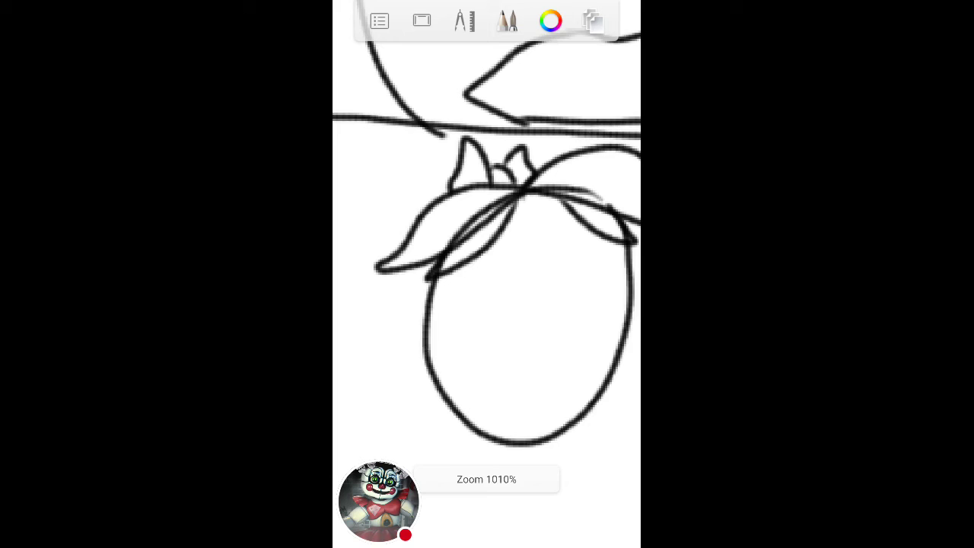
{"action": "scroll", "coordinate": [487, 228], "scroll_direction": "down", "scroll_amount": 2}
{"action": "scroll", "coordinate": [487, 228], "scroll_direction": "up", "scroll_amount": 2}
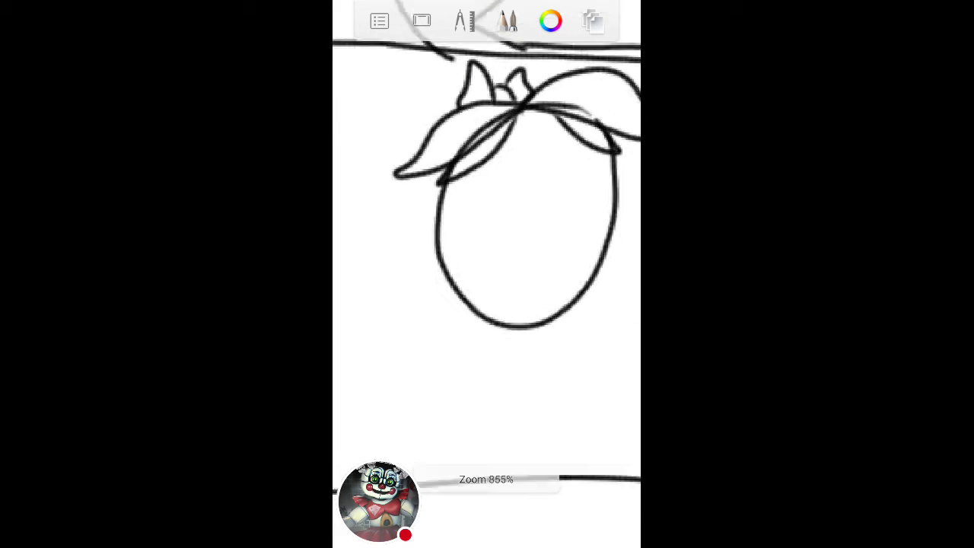
{"action": "scroll", "coordinate": [487, 228], "scroll_direction": "up", "scroll_amount": 3}
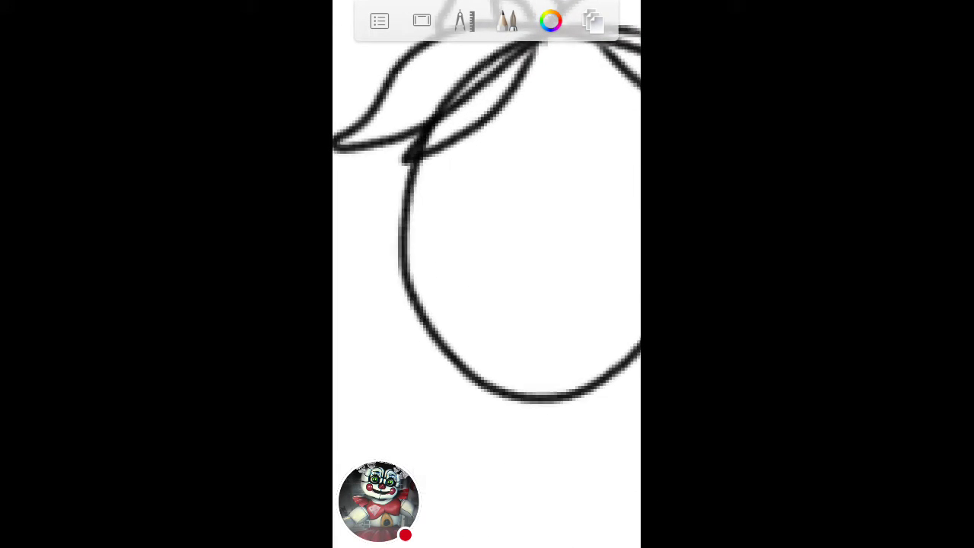
{"action": "scroll", "coordinate": [487, 228], "scroll_direction": "down", "scroll_amount": 3}
{"action": "scroll", "coordinate": [487, 228], "scroll_direction": "up", "scroll_amount": 2}
{"action": "scroll", "coordinate": [487, 228], "scroll_direction": "up", "scroll_amount": 1}
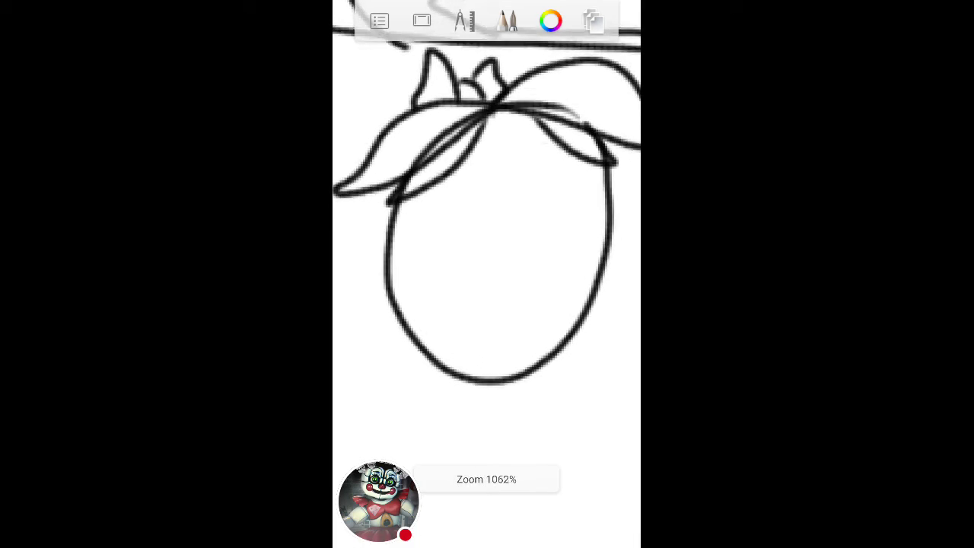
{"action": "scroll", "coordinate": [487, 228], "scroll_direction": "down", "scroll_amount": 2}
{"action": "scroll", "coordinate": [487, 228], "scroll_direction": "up", "scroll_amount": 1}
{"action": "scroll", "coordinate": [487, 228], "scroll_direction": "up", "scroll_amount": 3}
{"action": "scroll", "coordinate": [486, 228], "scroll_direction": "up", "scroll_amount": 1}
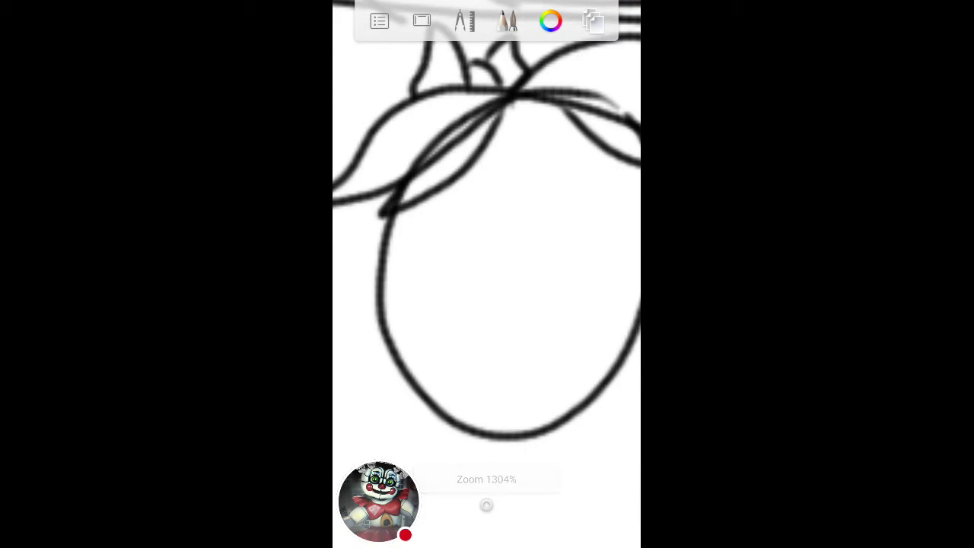
{"action": "scroll", "coordinate": [487, 228], "scroll_direction": "down", "scroll_amount": 2}
{"action": "scroll", "coordinate": [487, 228], "scroll_direction": "down", "scroll_amount": 1}
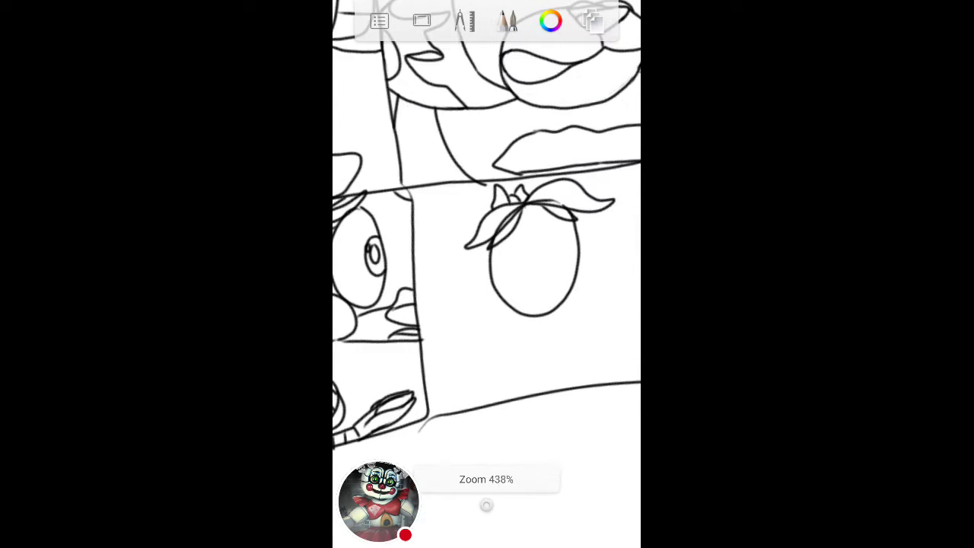
{"action": "scroll", "coordinate": [487, 228], "scroll_direction": "up", "scroll_amount": 2}
{"action": "scroll", "coordinate": [487, 228], "scroll_direction": "up", "scroll_amount": 1}
{"action": "scroll", "coordinate": [487, 228], "scroll_direction": "up", "scroll_amount": 2}
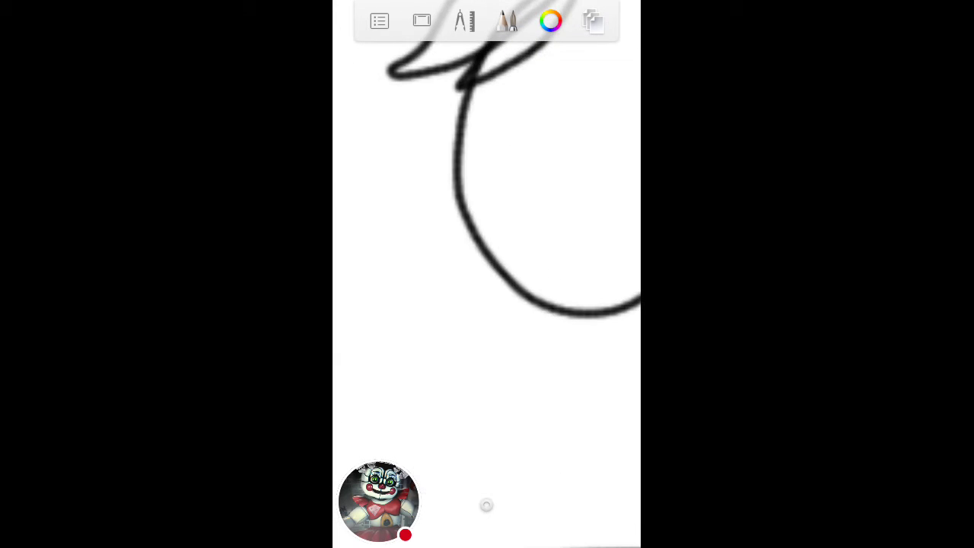
{"action": "scroll", "coordinate": [487, 228], "scroll_direction": "down", "scroll_amount": 2}
{"action": "scroll", "coordinate": [487, 229], "scroll_direction": "up", "scroll_amount": 1}
{"action": "scroll", "coordinate": [487, 228], "scroll_direction": "up", "scroll_amount": 2}
{"action": "scroll", "coordinate": [487, 228], "scroll_direction": "up", "scroll_amount": 1}
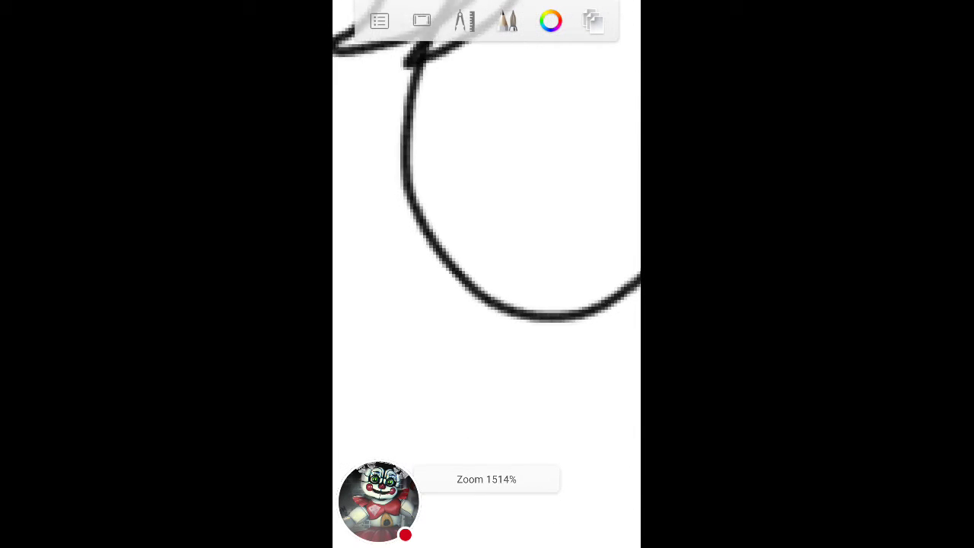
{"action": "scroll", "coordinate": [487, 229], "scroll_direction": "up", "scroll_amount": 1}
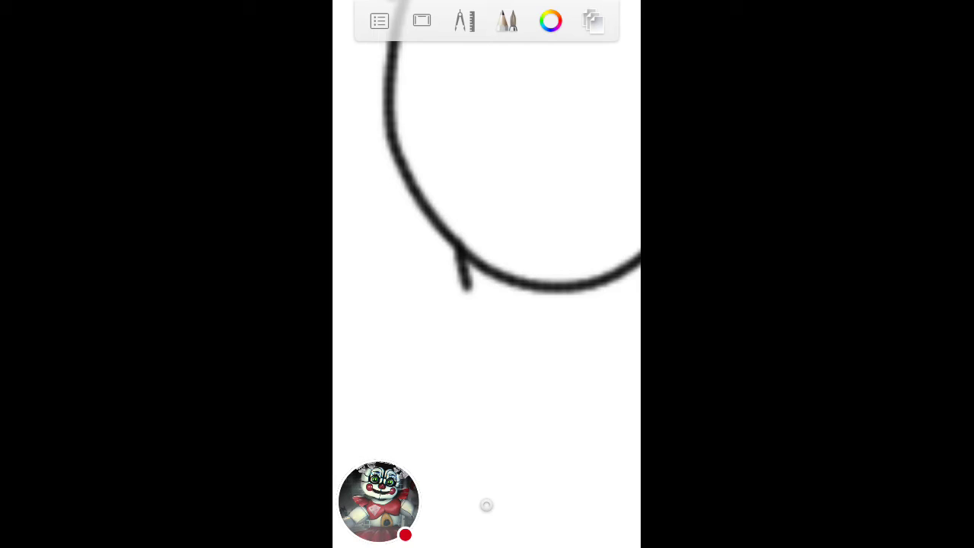
{"action": "scroll", "coordinate": [487, 228], "scroll_direction": "down", "scroll_amount": 2}
{"action": "scroll", "coordinate": [487, 229], "scroll_direction": "up", "scroll_amount": 1}
{"action": "scroll", "coordinate": [486, 228], "scroll_direction": "up", "scroll_amount": 1}
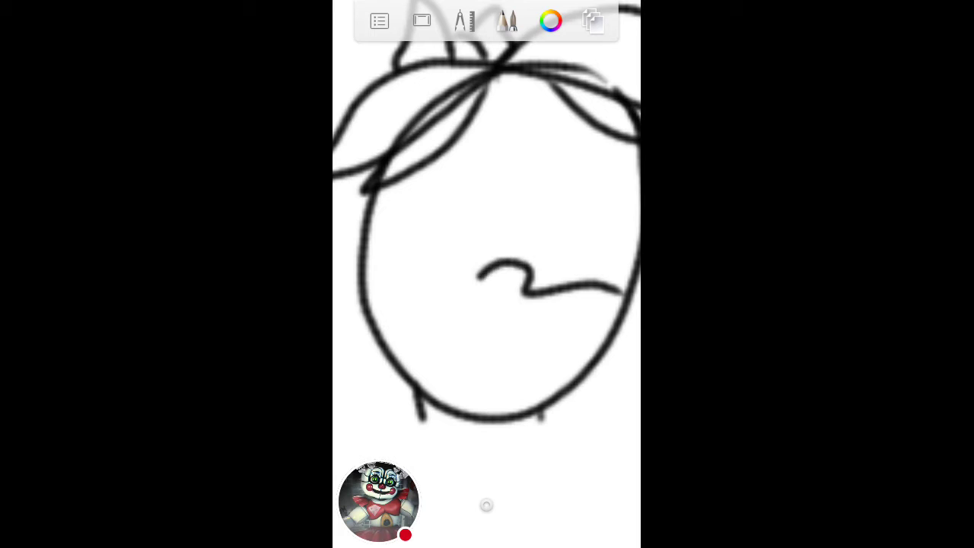
{"action": "scroll", "coordinate": [487, 228], "scroll_direction": "down", "scroll_amount": 2}
{"action": "scroll", "coordinate": [487, 228], "scroll_direction": "down", "scroll_amount": 2}
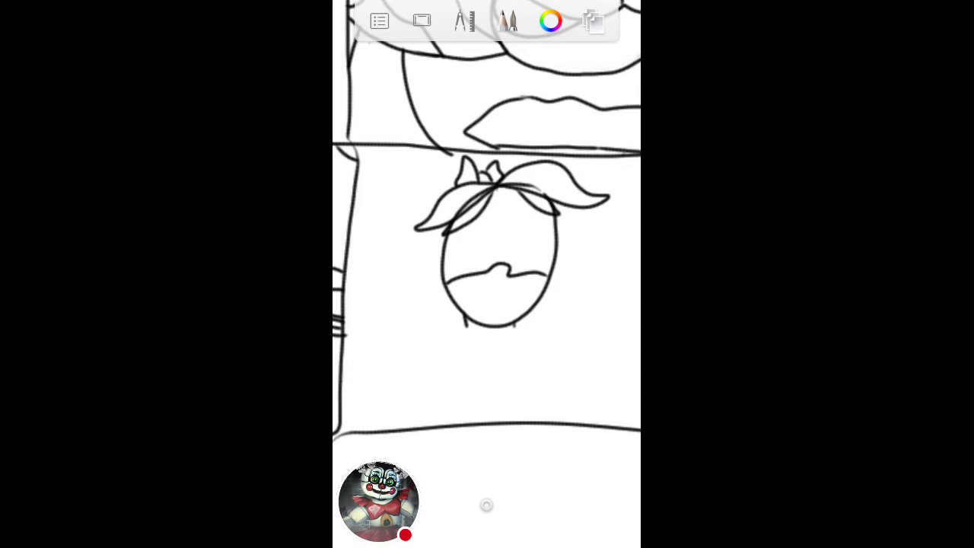
{"action": "scroll", "coordinate": [487, 251], "scroll_direction": "up", "scroll_amount": 3}
{"action": "scroll", "coordinate": [486, 251], "scroll_direction": "up", "scroll_amount": 3}
{"action": "scroll", "coordinate": [487, 251], "scroll_direction": "up", "scroll_amount": 2}
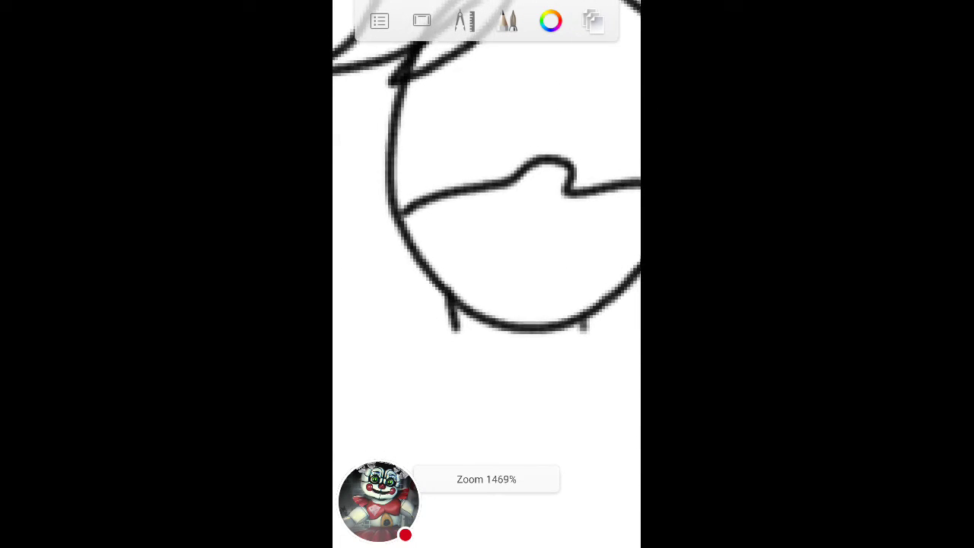
{"action": "scroll", "coordinate": [487, 228], "scroll_direction": "down", "scroll_amount": 3}
{"action": "scroll", "coordinate": [487, 228], "scroll_direction": "up", "scroll_amount": 1}
{"action": "scroll", "coordinate": [487, 228], "scroll_direction": "down", "scroll_amount": 1}
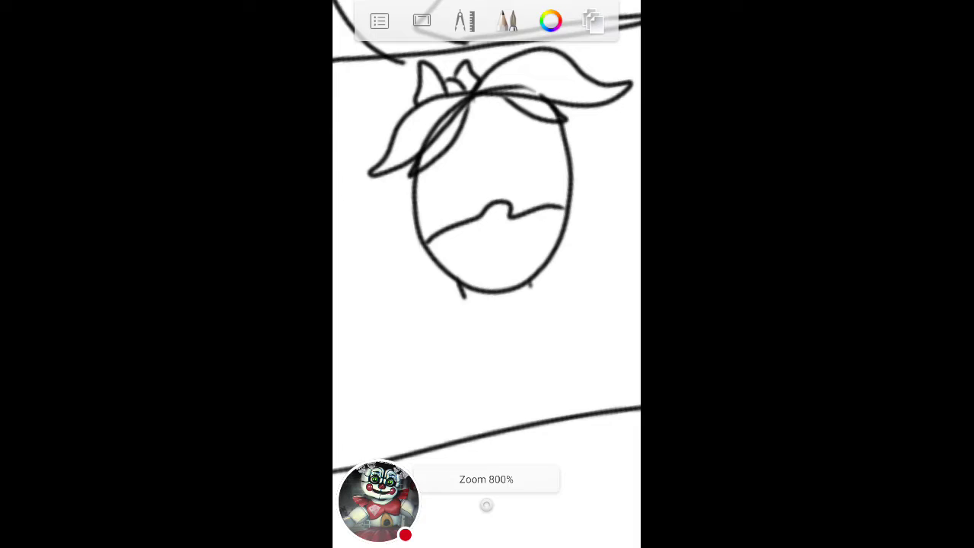
{"action": "scroll", "coordinate": [487, 228], "scroll_direction": "down", "scroll_amount": 2}
{"action": "scroll", "coordinate": [487, 228], "scroll_direction": "down", "scroll_amount": 1}
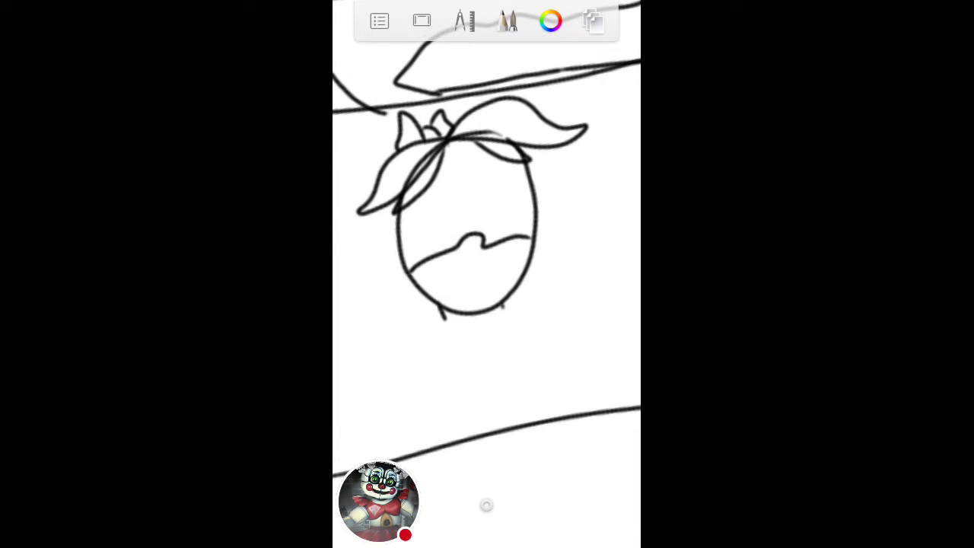
{"action": "scroll", "coordinate": [487, 251], "scroll_direction": "up", "scroll_amount": 2}
{"action": "scroll", "coordinate": [486, 251], "scroll_direction": "up", "scroll_amount": 1}
{"action": "scroll", "coordinate": [486, 251], "scroll_direction": "up", "scroll_amount": 2}
{"action": "scroll", "coordinate": [486, 251], "scroll_direction": "up", "scroll_amount": 3}
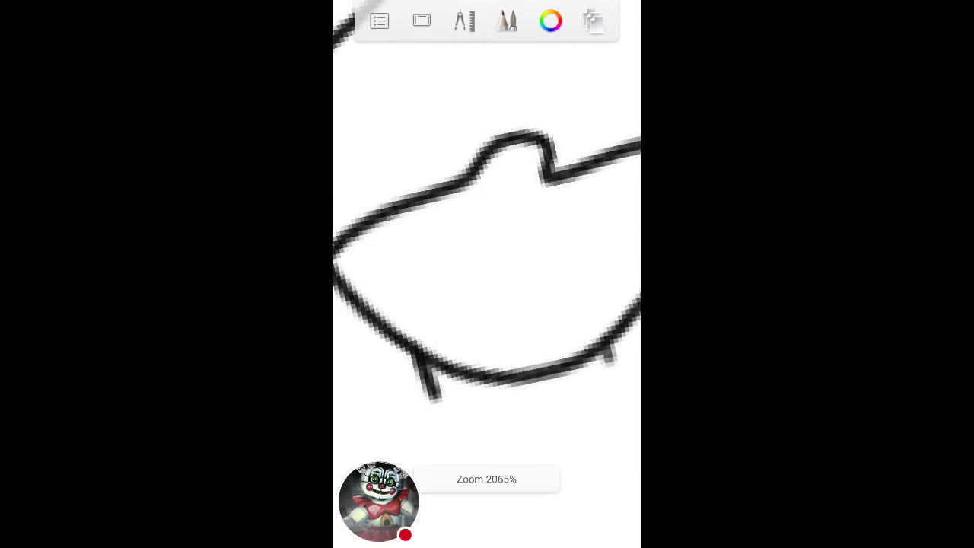
{"action": "scroll", "coordinate": [487, 251], "scroll_direction": "up", "scroll_amount": 1}
{"action": "scroll", "coordinate": [487, 251], "scroll_direction": "up", "scroll_amount": 1}
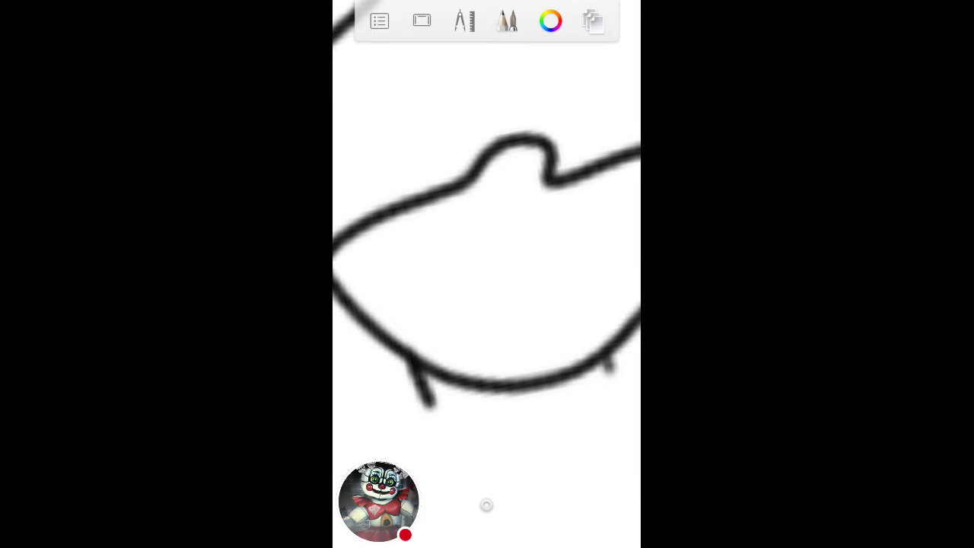
{"action": "scroll", "coordinate": [487, 251], "scroll_direction": "down", "scroll_amount": 2}
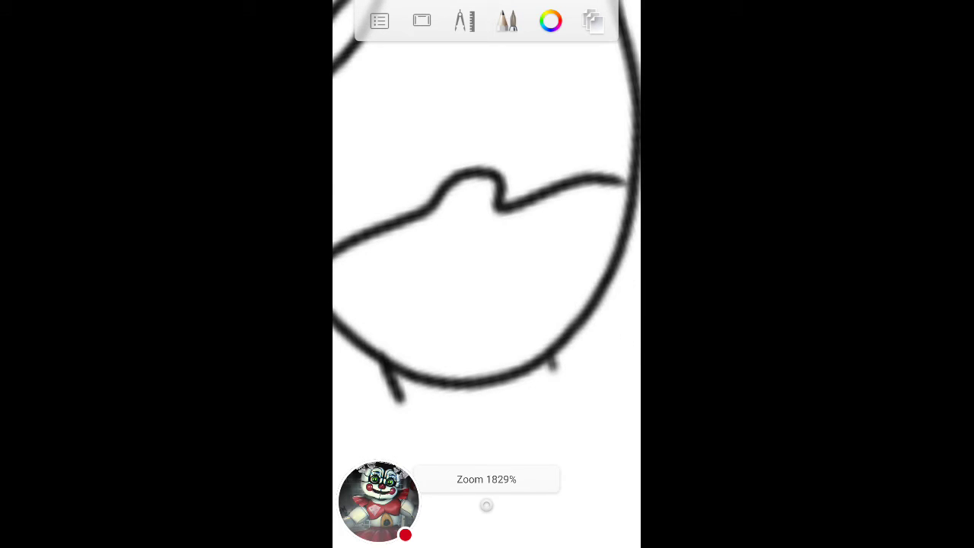
Draw the mouth curve, lip line and inner mouth line across the lower face.
{"action": "left_click_drag", "start_coordinate": [407, 295], "coordinate": [529, 238]}
{"action": "left_click_drag", "start_coordinate": [601, 237], "coordinate": [532, 278]}
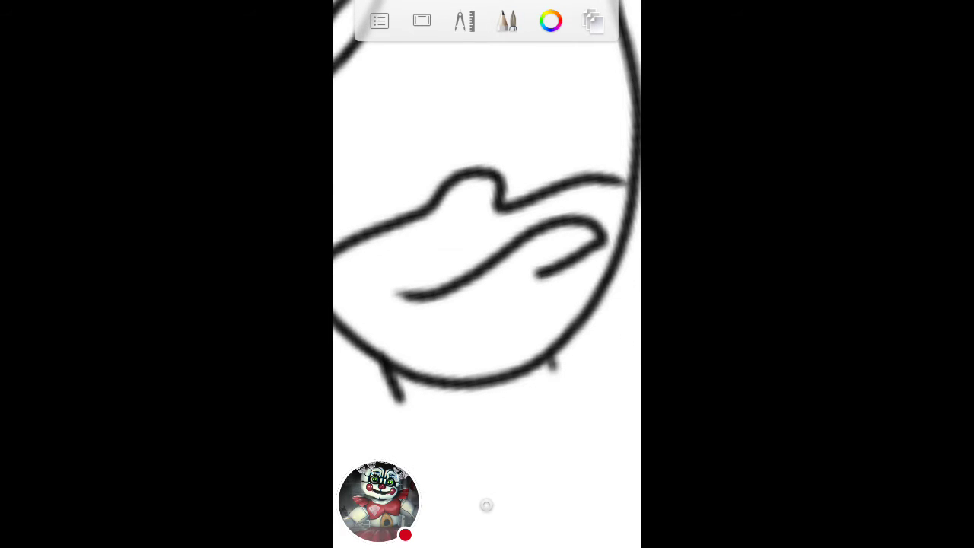
{"action": "scroll", "coordinate": [487, 251], "scroll_direction": "up", "scroll_amount": 2}
{"action": "left_click_drag", "start_coordinate": [468, 270], "coordinate": [578, 248]}
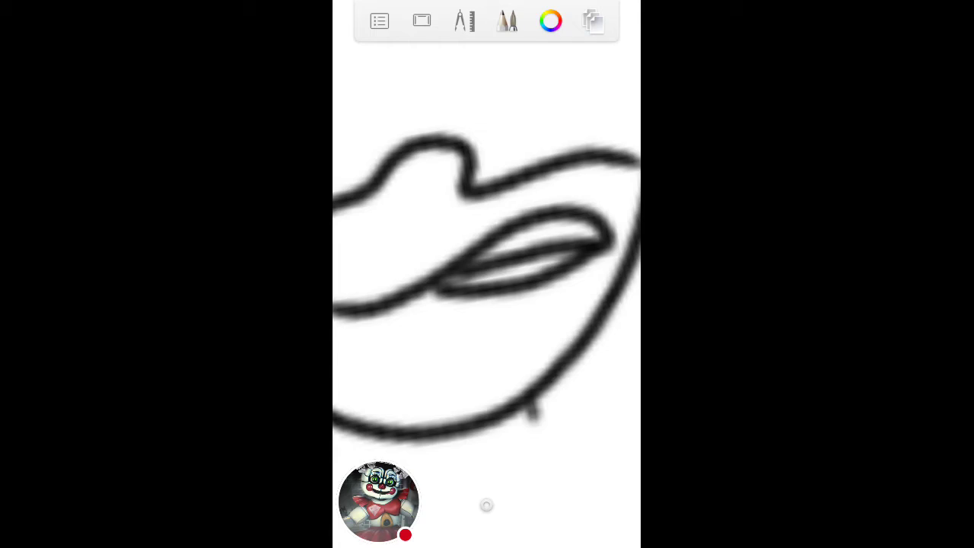
{"action": "scroll", "coordinate": [487, 251], "scroll_direction": "down", "scroll_amount": 3}
{"action": "scroll", "coordinate": [487, 251], "scroll_direction": "down", "scroll_amount": 1}
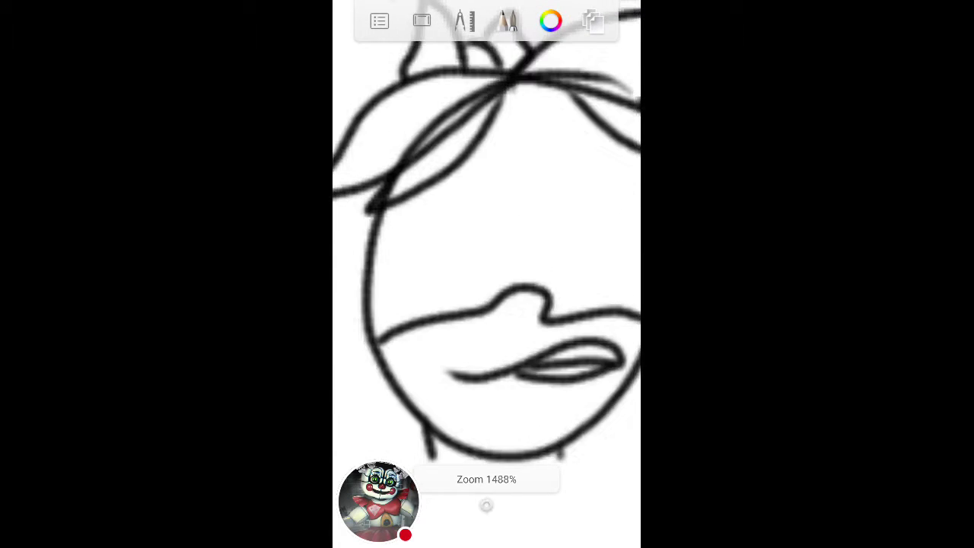
{"action": "scroll", "coordinate": [487, 251], "scroll_direction": "up", "scroll_amount": 3}
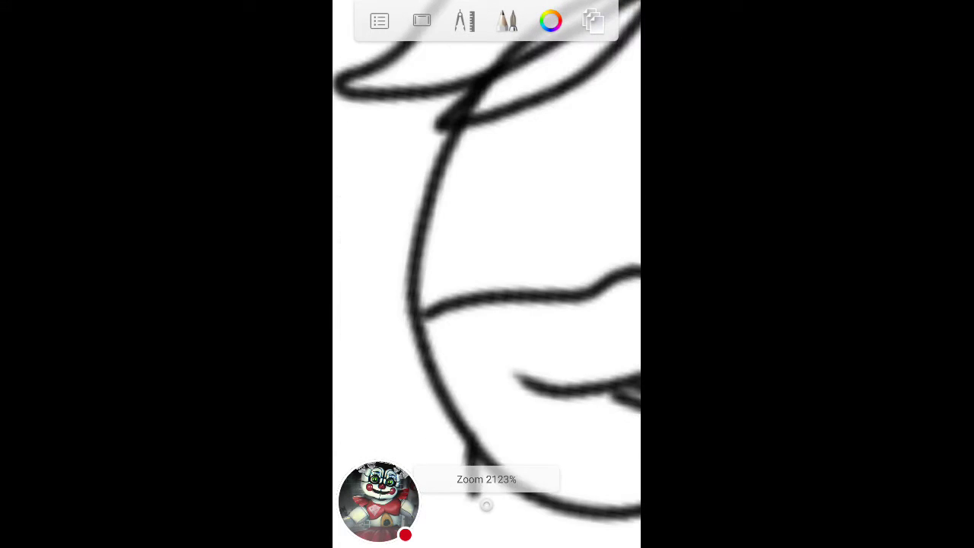
Draw and extend the oval cheek loop beside the mouth.
{"action": "left_click_drag", "start_coordinate": [403, 270], "coordinate": [468, 373]}
{"action": "left_click_drag", "start_coordinate": [472, 278], "coordinate": [479, 373]}
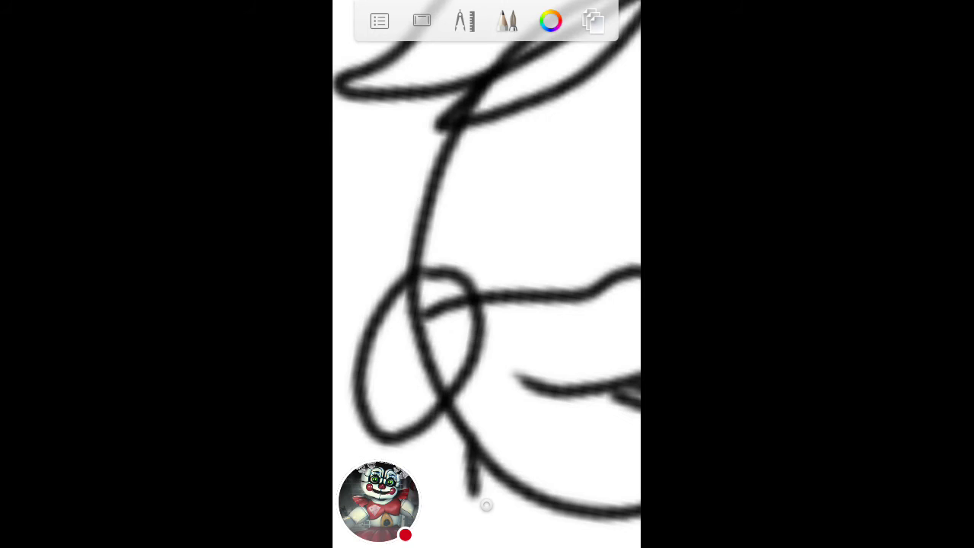
{"action": "scroll", "coordinate": [487, 251], "scroll_direction": "down", "scroll_amount": 3}
{"action": "scroll", "coordinate": [487, 251], "scroll_direction": "up", "scroll_amount": 3}
{"action": "left_click_drag", "start_coordinate": [578, 221], "coordinate": [597, 224]}
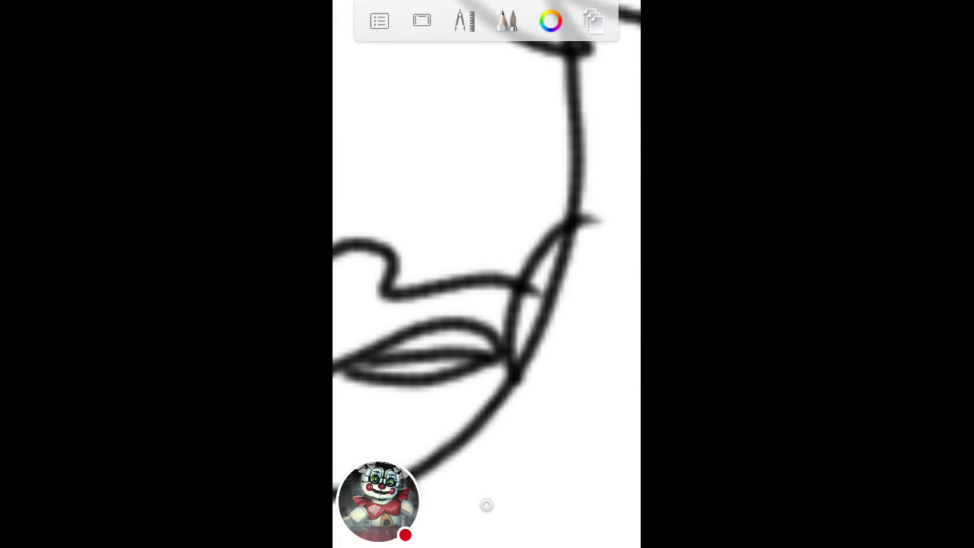
{"action": "scroll", "coordinate": [487, 251], "scroll_direction": "down", "scroll_amount": 3}
{"action": "scroll", "coordinate": [487, 251], "scroll_direction": "up", "scroll_amount": 3}
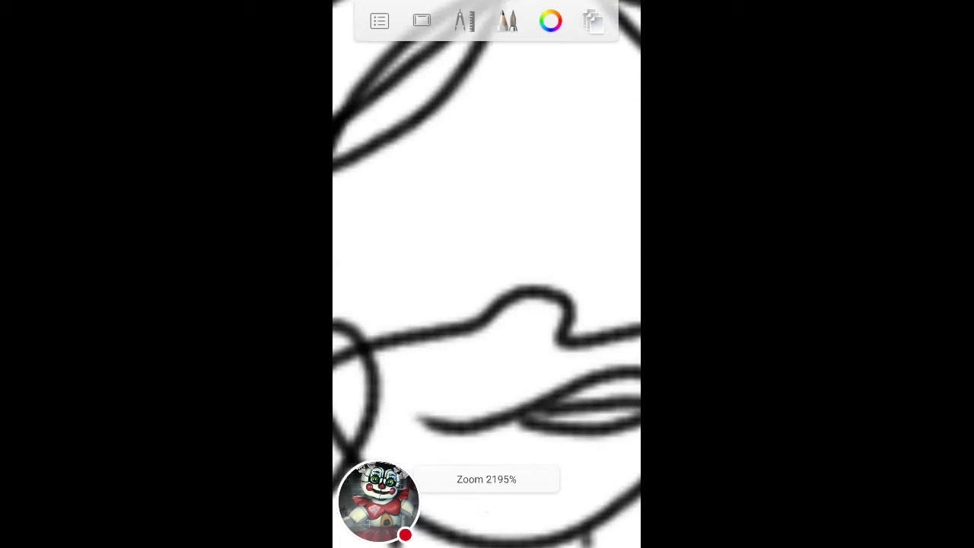
Draw both eye outlines with pupils and an eyelid arc above the nose.
{"action": "mouse_move", "coordinate": [362, 335]}
{"action": "left_mouse_down"}
{"action": "mouse_move", "coordinate": [365, 228]}
{"action": "mouse_move", "coordinate": [479, 183]}
{"action": "mouse_move", "coordinate": [502, 312]}
{"action": "left_mouse_up"}
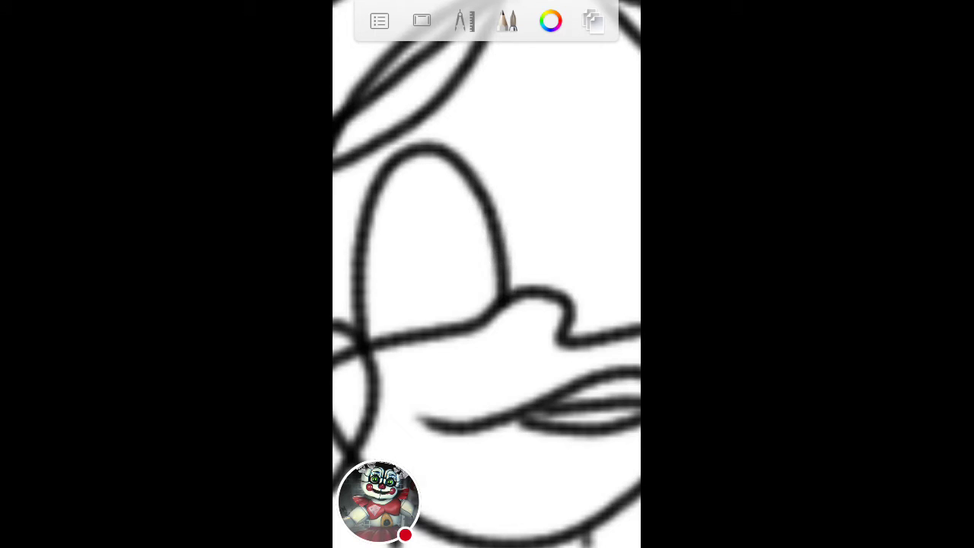
{"action": "scroll", "coordinate": [486, 251], "scroll_direction": "up", "scroll_amount": 2}
{"action": "mouse_move", "coordinate": [395, 281]}
{"action": "left_mouse_down"}
{"action": "mouse_move", "coordinate": [415, 228]}
{"action": "mouse_move", "coordinate": [399, 300]}
{"action": "left_mouse_up"}
{"action": "scroll", "coordinate": [487, 251], "scroll_direction": "down", "scroll_amount": 3}
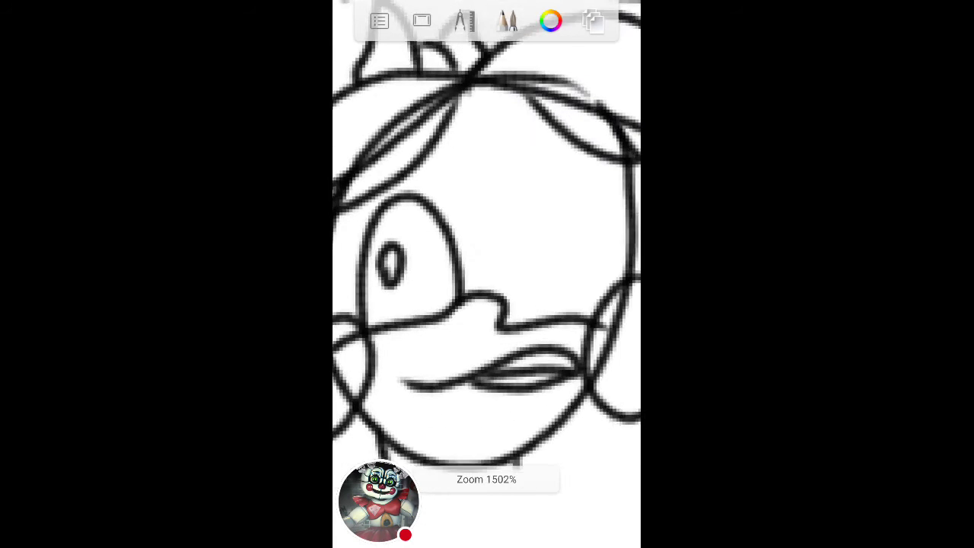
{"action": "scroll", "coordinate": [487, 251], "scroll_direction": "down", "scroll_amount": 1}
{"action": "mouse_move", "coordinate": [444, 327]}
{"action": "left_mouse_down"}
{"action": "mouse_move", "coordinate": [456, 152]}
{"action": "mouse_move", "coordinate": [563, 191]}
{"action": "mouse_move", "coordinate": [567, 331]}
{"action": "left_mouse_up"}
{"action": "scroll", "coordinate": [486, 251], "scroll_direction": "up", "scroll_amount": 1}
{"action": "mouse_move", "coordinate": [511, 223]}
{"action": "left_mouse_down"}
{"action": "mouse_move", "coordinate": [456, 304]}
{"action": "mouse_move", "coordinate": [502, 357]}
{"action": "mouse_move", "coordinate": [525, 228]}
{"action": "mouse_move", "coordinate": [479, 335]}
{"action": "mouse_move", "coordinate": [517, 255]}
{"action": "left_mouse_up"}
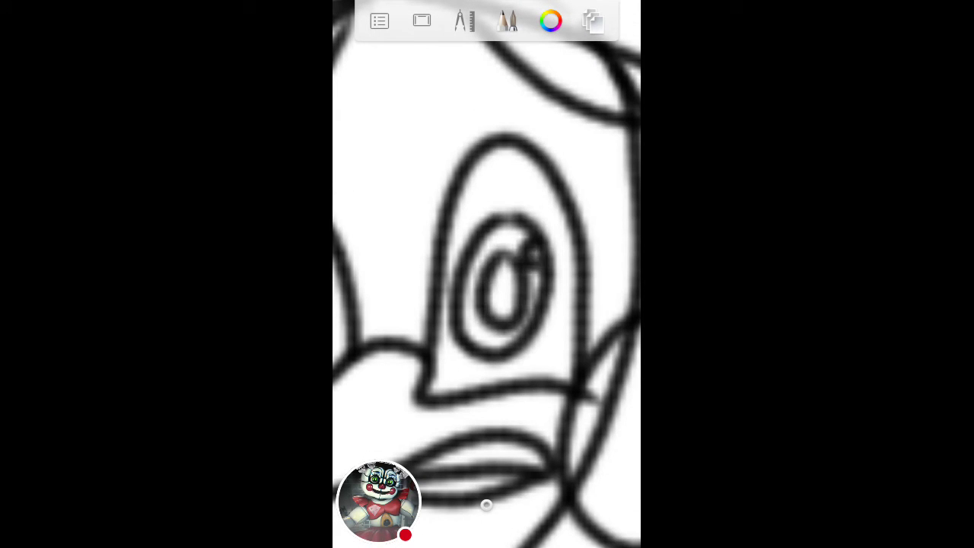
{"action": "scroll", "coordinate": [487, 251], "scroll_direction": "down", "scroll_amount": 1}
{"action": "left_click_drag", "start_coordinate": [472, 194], "coordinate": [555, 217]}
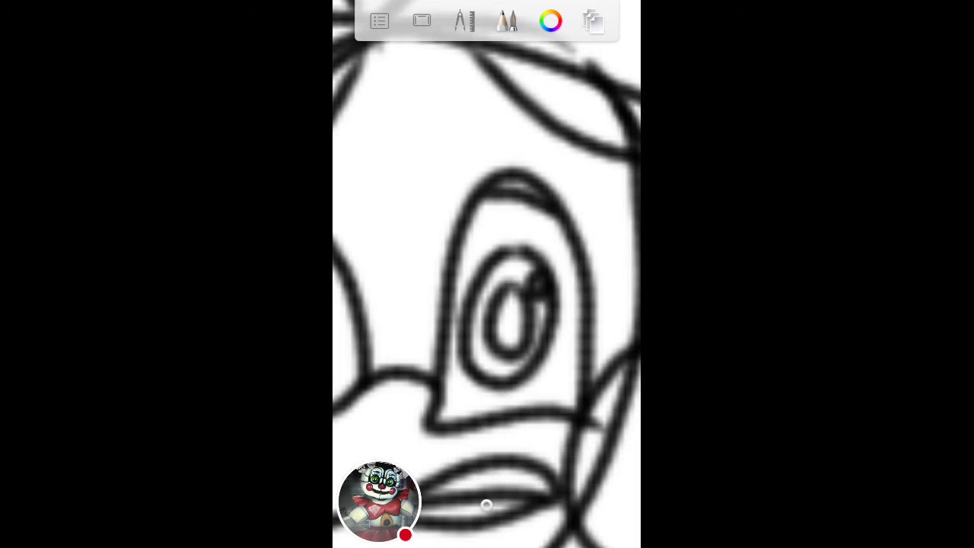
{"action": "scroll", "coordinate": [487, 251], "scroll_direction": "down", "scroll_amount": 2}
{"action": "scroll", "coordinate": [487, 251], "scroll_direction": "up", "scroll_amount": 2}
{"action": "left_click_drag", "start_coordinate": [415, 319], "coordinate": [418, 381]}
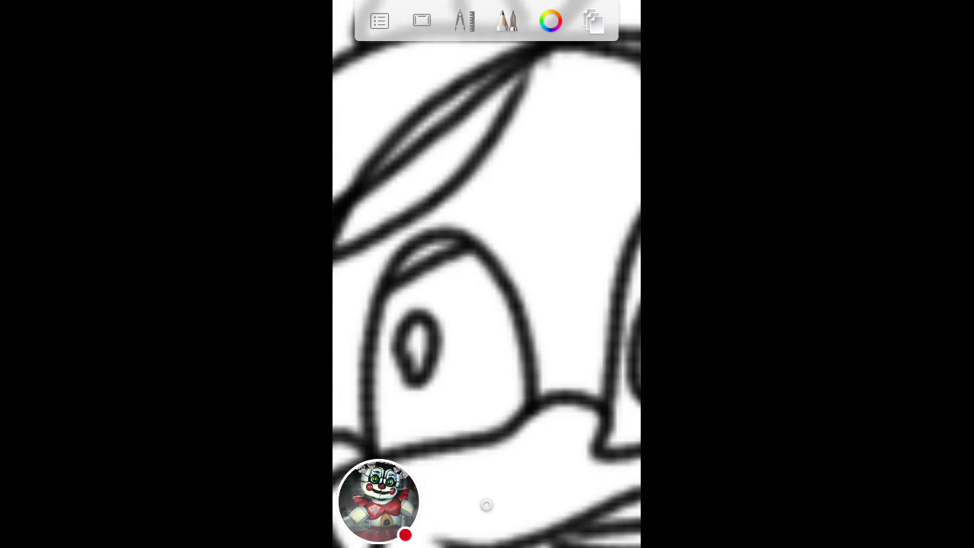
{"action": "scroll", "coordinate": [486, 251], "scroll_direction": "down", "scroll_amount": 1}
Add a lash stroke and short eyebrow, retrace the upper lip, and add a bangs strand.
{"action": "left_click_drag", "start_coordinate": [445, 247], "coordinate": [414, 320]}
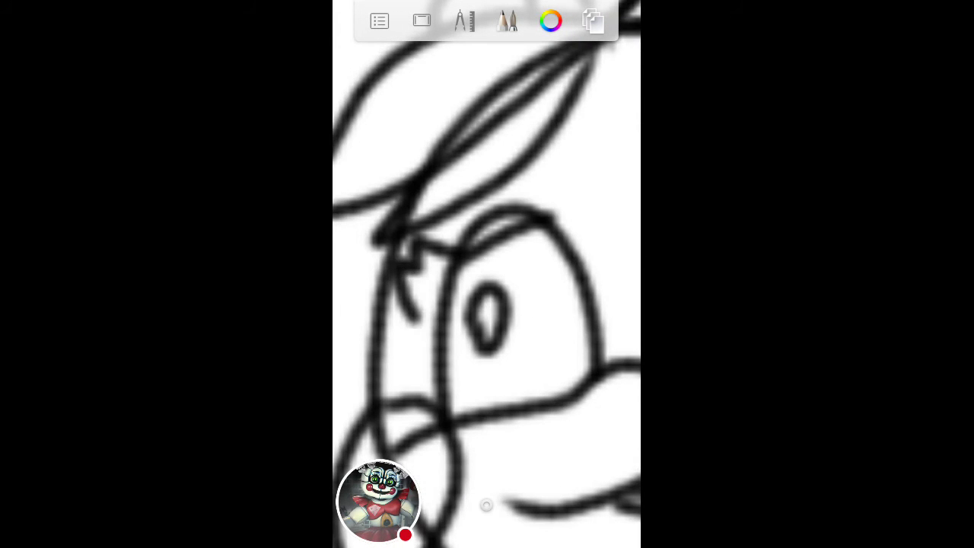
{"action": "scroll", "coordinate": [487, 251], "scroll_direction": "down", "scroll_amount": 2}
{"action": "scroll", "coordinate": [487, 251], "scroll_direction": "up", "scroll_amount": 2}
{"action": "left_click_drag", "start_coordinate": [483, 259], "coordinate": [532, 247]}
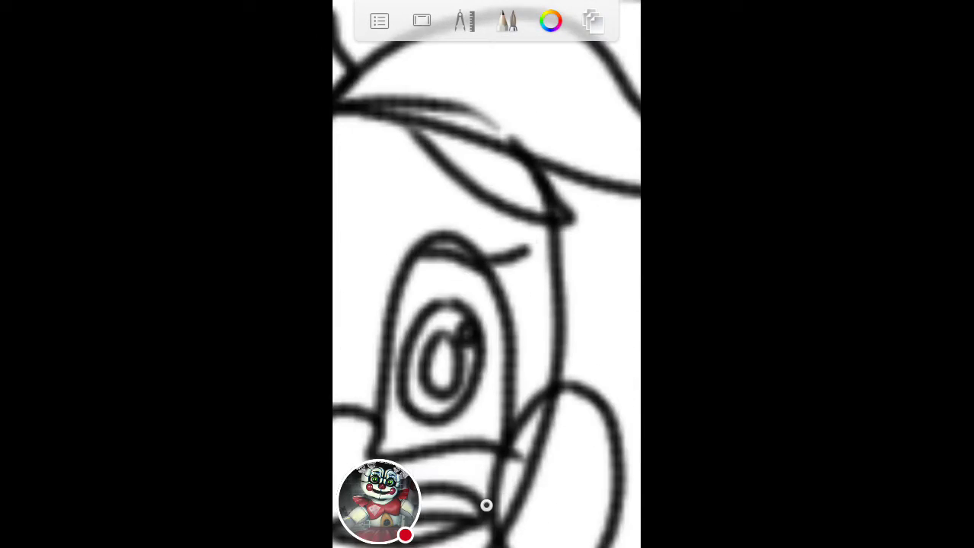
{"action": "scroll", "coordinate": [487, 251], "scroll_direction": "down", "scroll_amount": 3}
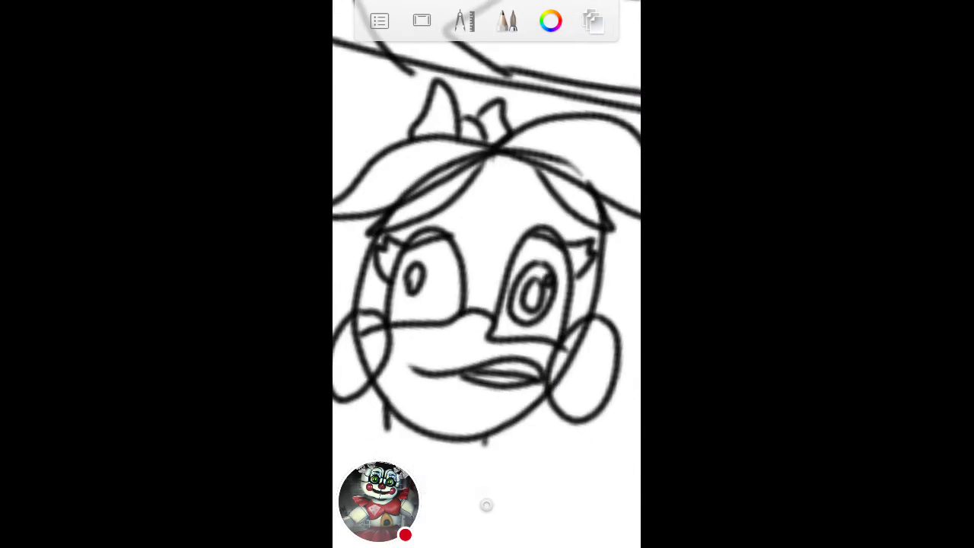
{"action": "scroll", "coordinate": [487, 251], "scroll_direction": "up", "scroll_amount": 3}
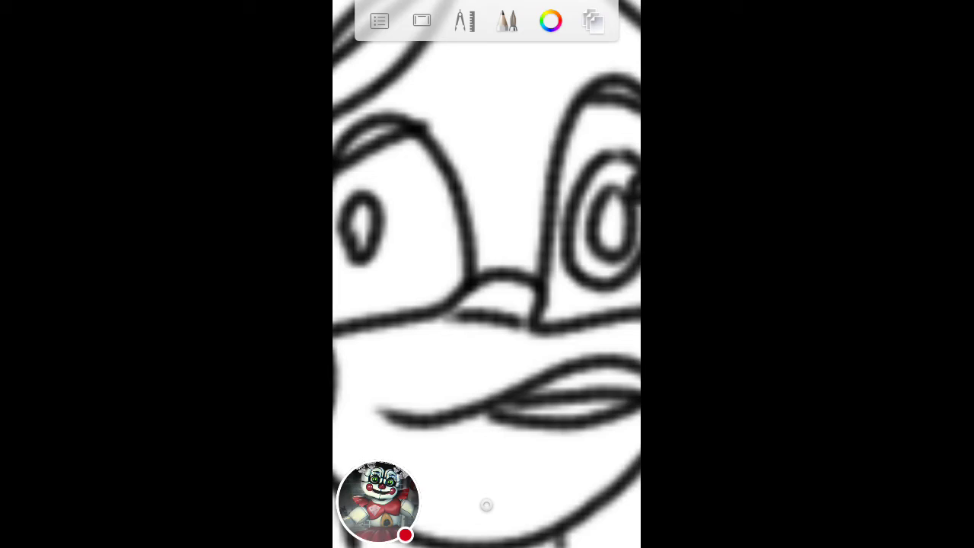
{"action": "left_click_drag", "start_coordinate": [529, 327], "coordinate": [411, 342]}
{"action": "scroll", "coordinate": [487, 251], "scroll_direction": "down", "scroll_amount": 3}
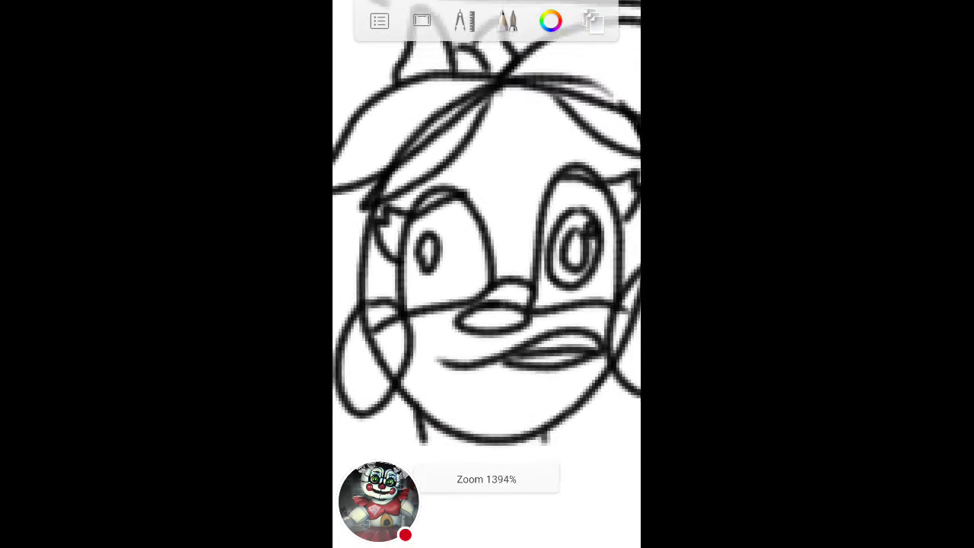
{"action": "scroll", "coordinate": [487, 251], "scroll_direction": "down", "scroll_amount": 3}
{"action": "scroll", "coordinate": [486, 251], "scroll_direction": "up", "scroll_amount": 1}
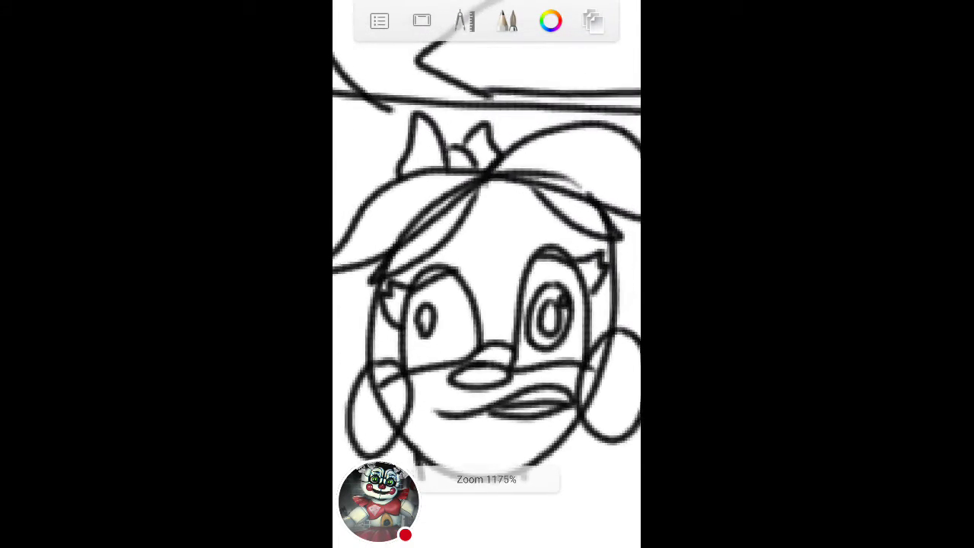
{"action": "scroll", "coordinate": [486, 251], "scroll_direction": "up", "scroll_amount": 3}
{"action": "left_click_drag", "start_coordinate": [404, 194], "coordinate": [593, 303]}
{"action": "scroll", "coordinate": [487, 251], "scroll_direction": "down", "scroll_amount": 3}
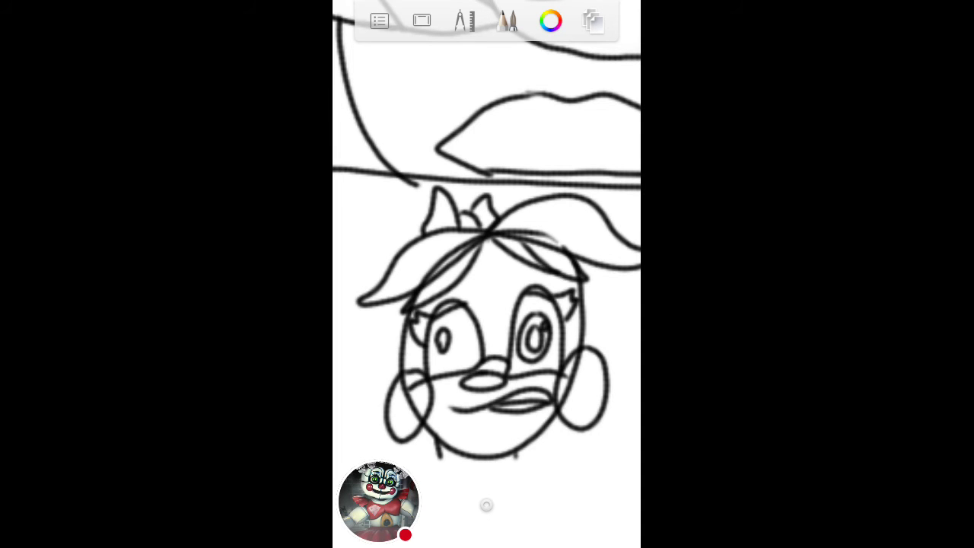
{"action": "scroll", "coordinate": [487, 251], "scroll_direction": "down", "scroll_amount": 3}
{"action": "scroll", "coordinate": [486, 251], "scroll_direction": "down", "scroll_amount": 2}
{"action": "scroll", "coordinate": [486, 229], "scroll_direction": "up", "scroll_amount": 2}
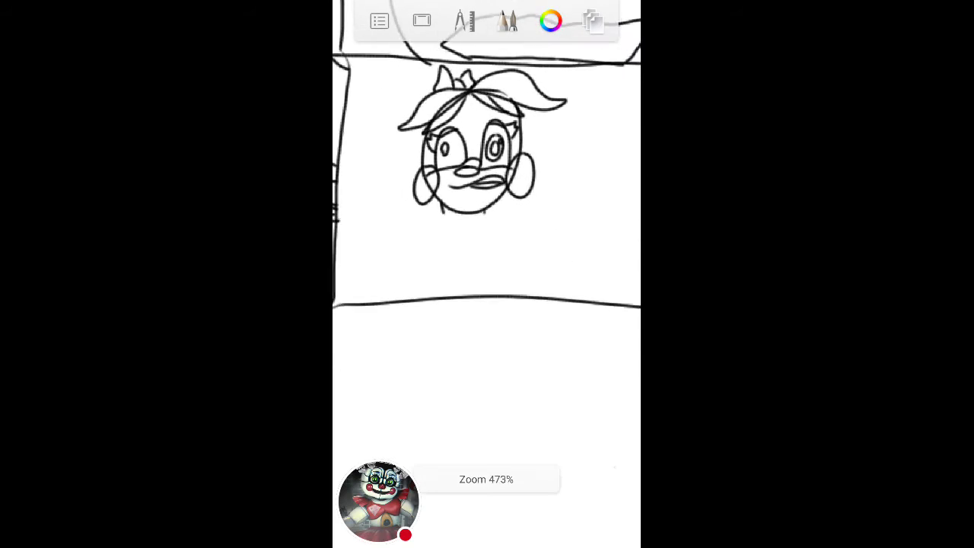
{"action": "scroll", "coordinate": [487, 228], "scroll_direction": "up", "scroll_amount": 1}
{"action": "scroll", "coordinate": [487, 228], "scroll_direction": "up", "scroll_amount": 1}
{"action": "scroll", "coordinate": [487, 228], "scroll_direction": "up", "scroll_amount": 2}
{"action": "scroll", "coordinate": [487, 228], "scroll_direction": "up", "scroll_amount": 1}
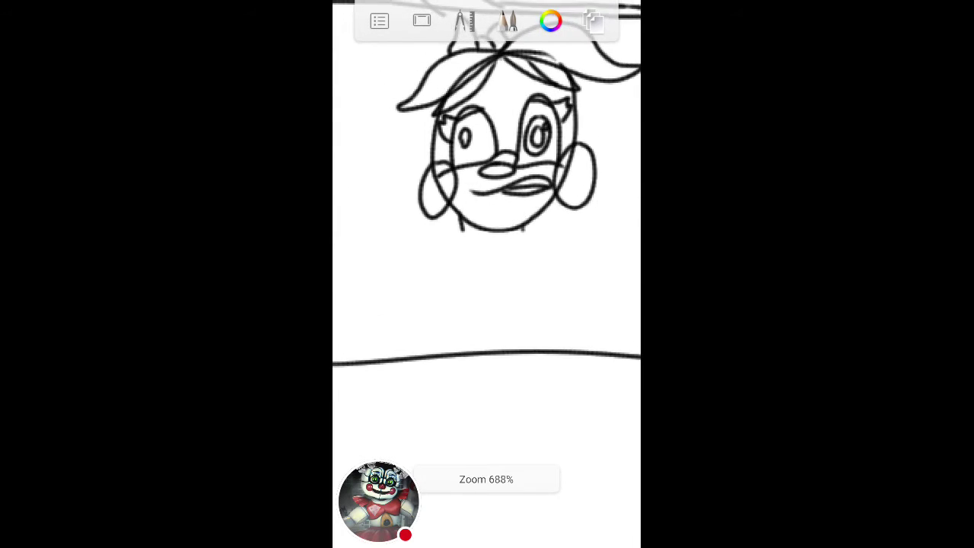
{"action": "scroll", "coordinate": [487, 228], "scroll_direction": "down", "scroll_amount": 1}
{"action": "scroll", "coordinate": [486, 228], "scroll_direction": "up", "scroll_amount": 3}
{"action": "scroll", "coordinate": [487, 152], "scroll_direction": "up", "scroll_amount": 1}
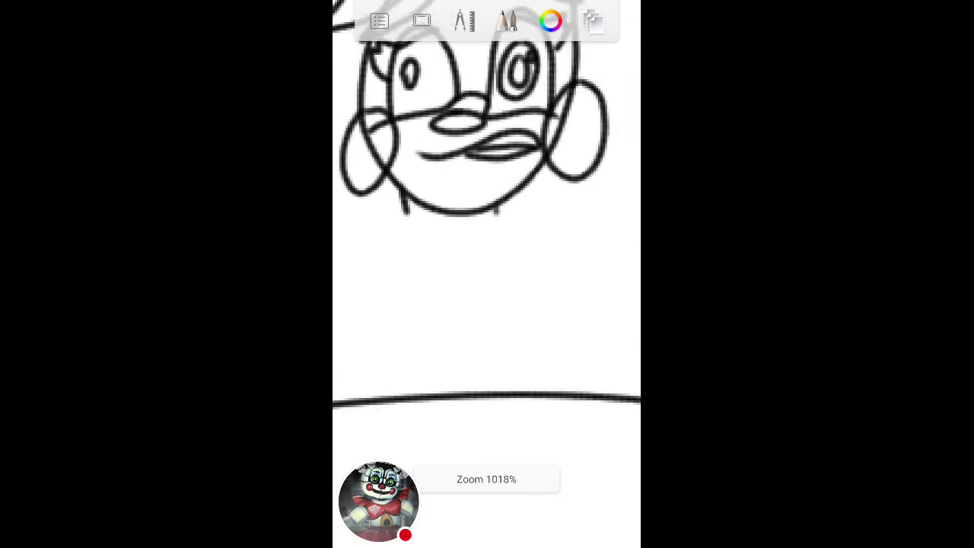
{"action": "scroll", "coordinate": [487, 152], "scroll_direction": "down", "scroll_amount": 1}
{"action": "scroll", "coordinate": [487, 152], "scroll_direction": "up", "scroll_amount": 1}
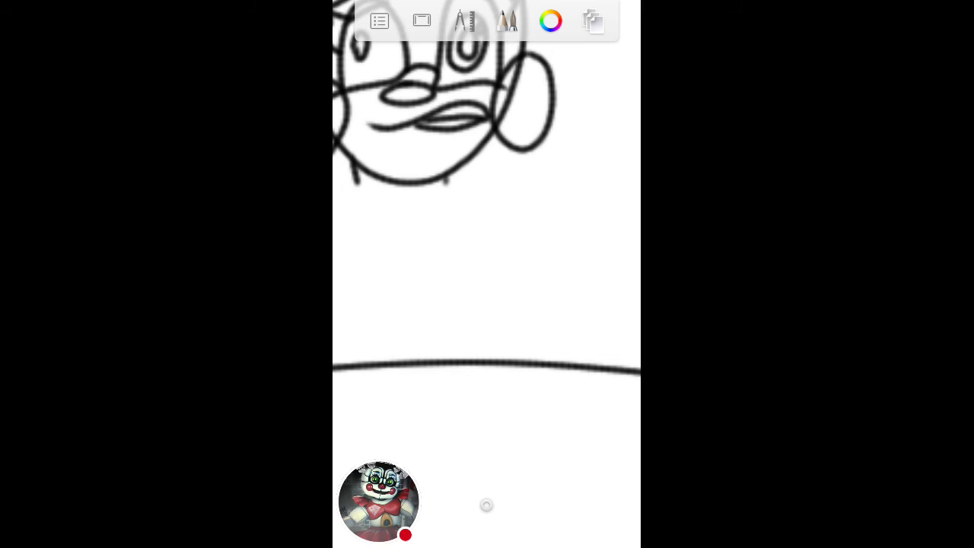
{"action": "scroll", "coordinate": [487, 152], "scroll_direction": "down", "scroll_amount": 2}
{"action": "scroll", "coordinate": [486, 152], "scroll_direction": "up", "scroll_amount": 3}
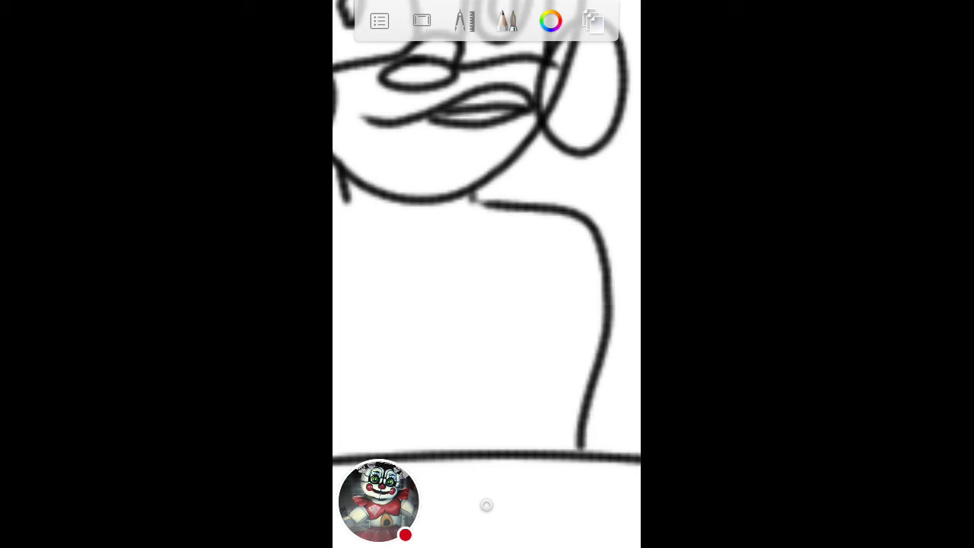
{"action": "scroll", "coordinate": [487, 228], "scroll_direction": "down", "scroll_amount": 2}
{"action": "scroll", "coordinate": [487, 228], "scroll_direction": "down", "scroll_amount": 1}
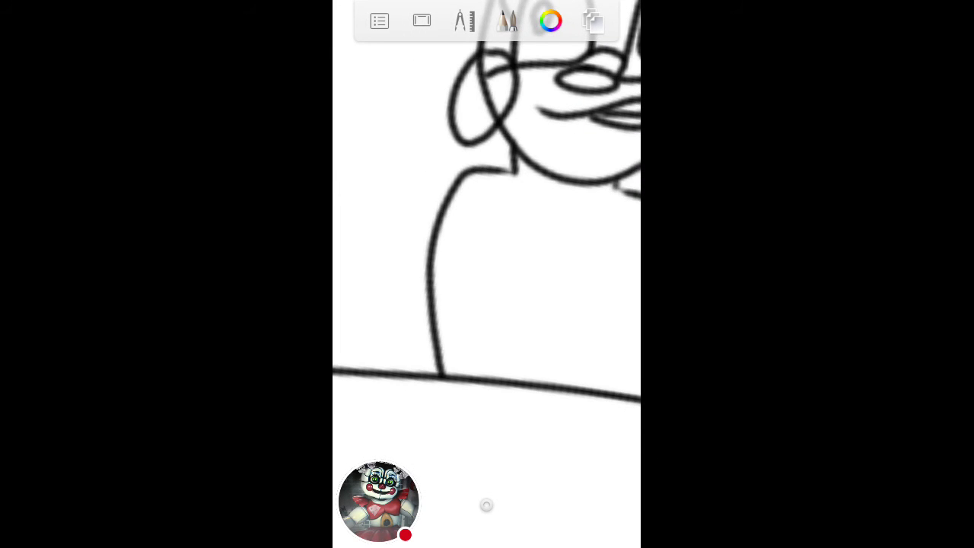
{"action": "scroll", "coordinate": [487, 228], "scroll_direction": "down", "scroll_amount": 3}
{"action": "scroll", "coordinate": [487, 229], "scroll_direction": "up", "scroll_amount": 1}
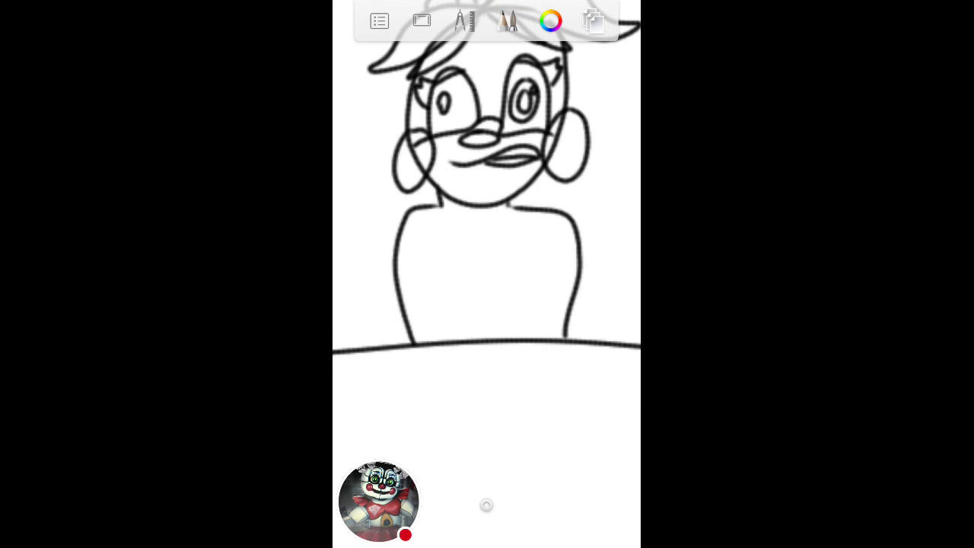
{"action": "scroll", "coordinate": [486, 229], "scroll_direction": "up", "scroll_amount": 2}
{"action": "scroll", "coordinate": [487, 229], "scroll_direction": "up", "scroll_amount": 1}
{"action": "scroll", "coordinate": [487, 229], "scroll_direction": "up", "scroll_amount": 1}
{"action": "scroll", "coordinate": [487, 229], "scroll_direction": "up", "scroll_amount": 1}
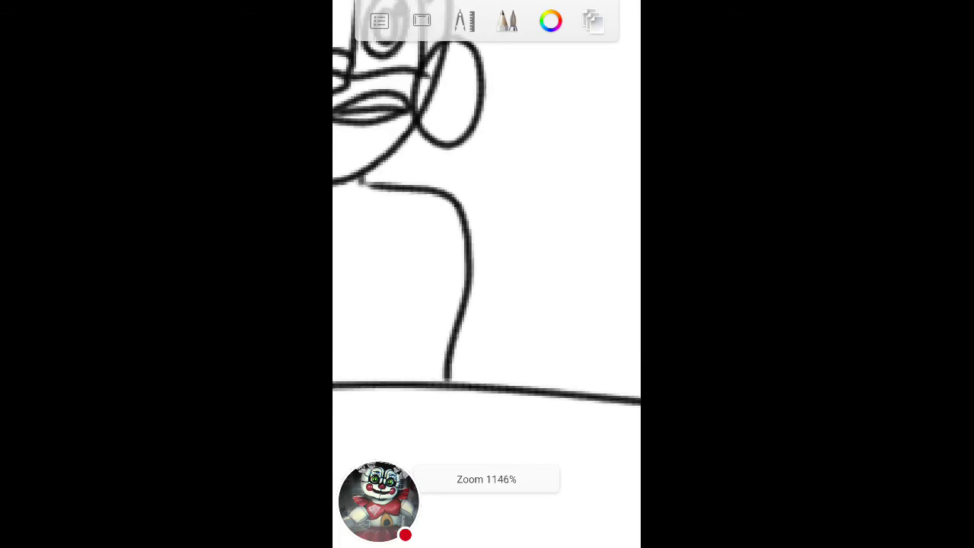
{"action": "scroll", "coordinate": [487, 228], "scroll_direction": "down", "scroll_amount": 2}
{"action": "scroll", "coordinate": [487, 228], "scroll_direction": "down", "scroll_amount": 2}
{"action": "scroll", "coordinate": [487, 229], "scroll_direction": "down", "scroll_amount": 3}
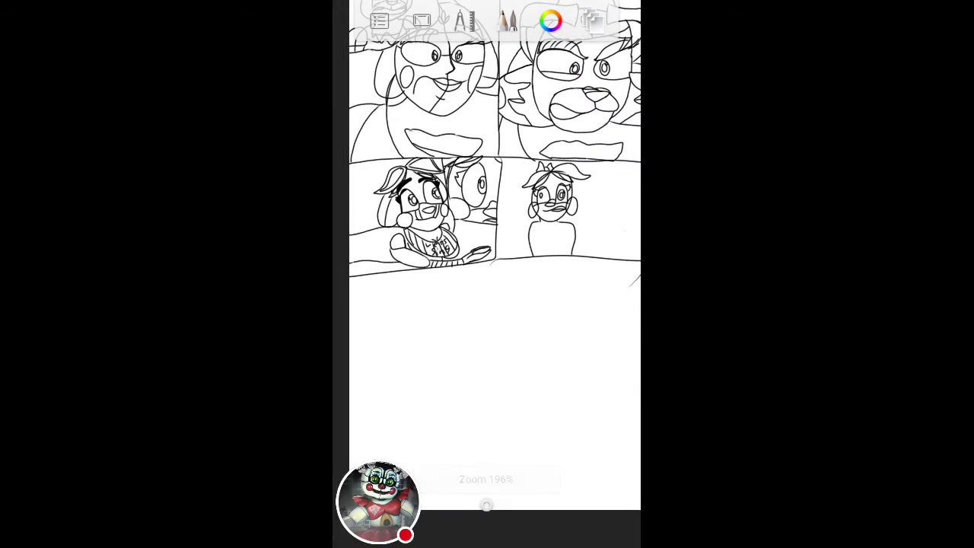
{"action": "scroll", "coordinate": [487, 228], "scroll_direction": "down", "scroll_amount": 2}
{"action": "scroll", "coordinate": [487, 228], "scroll_direction": "up", "scroll_amount": 1}
{"action": "scroll", "coordinate": [487, 228], "scroll_direction": "up", "scroll_amount": 1}
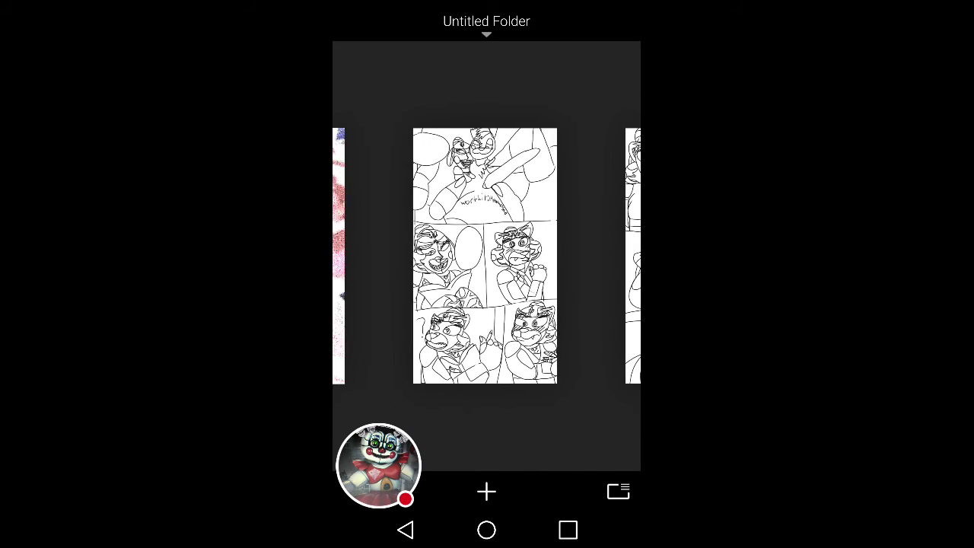
{"action": "left_click_drag", "start_coordinate": [578, 255], "coordinate": [380, 256]}
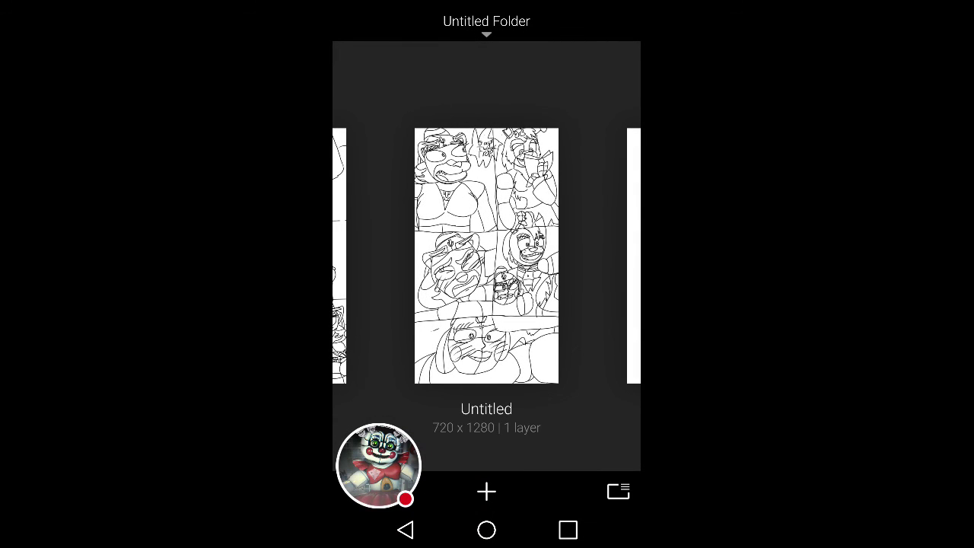
Swipe three times past another comic page to a blank canvas, then pull down notifications.
{"action": "left_click_drag", "start_coordinate": [578, 255], "coordinate": [380, 256]}
{"action": "left_click_drag", "start_coordinate": [578, 255], "coordinate": [380, 256]}
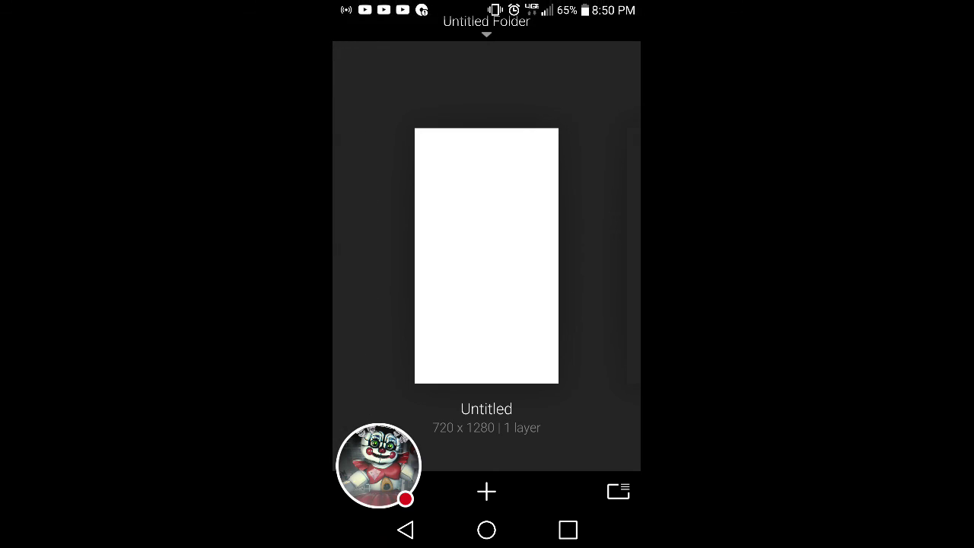
{"action": "left_click_drag", "start_coordinate": [487, 11], "coordinate": [487, 380]}
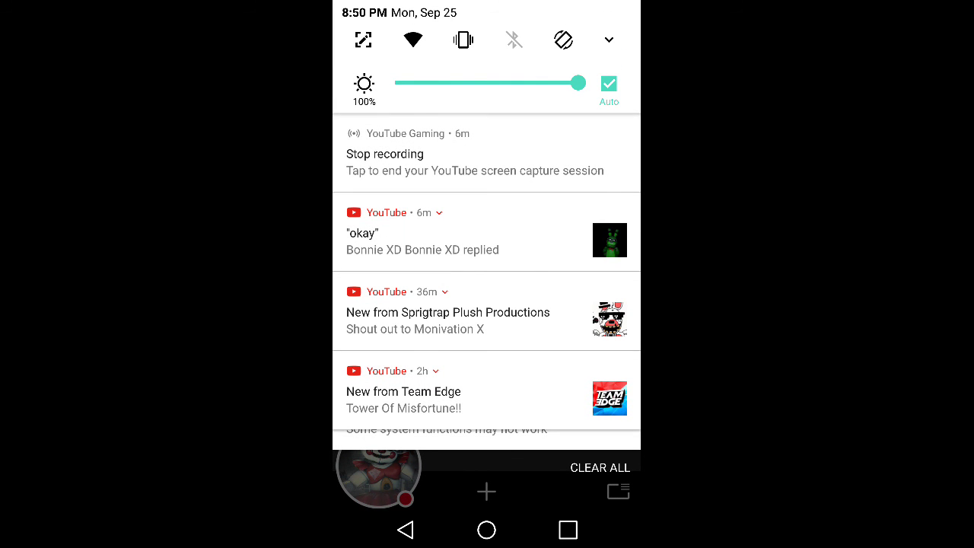